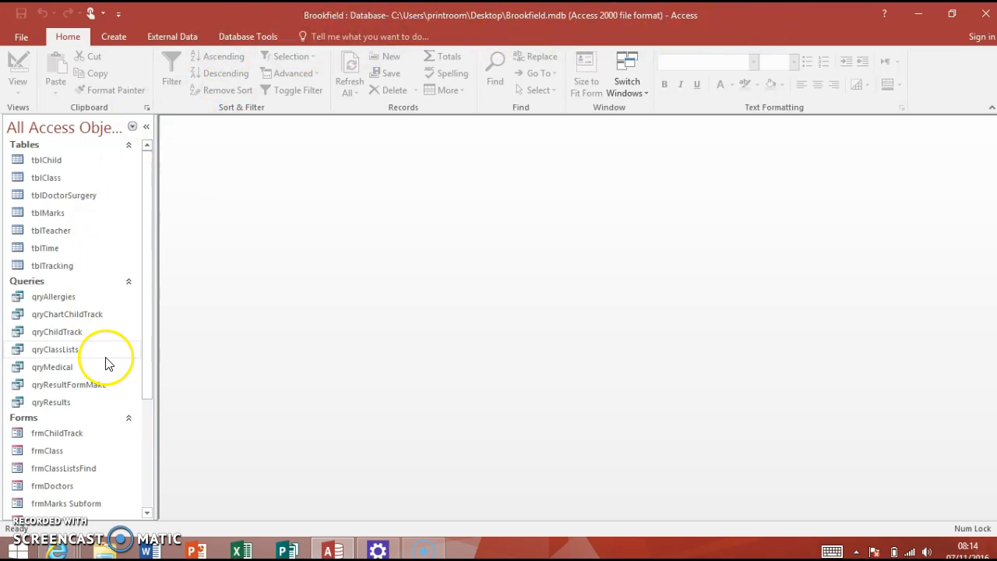
Step: Open the frmPupil form from the Brookfield database and look through it down to its record buttons
drag(145, 307, 149, 392)
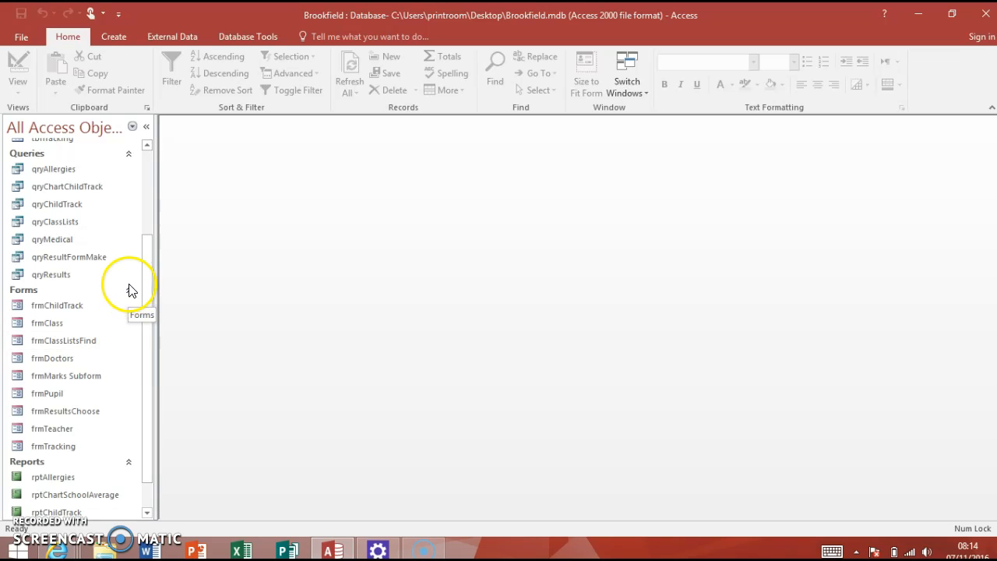
drag(149, 262, 159, 355)
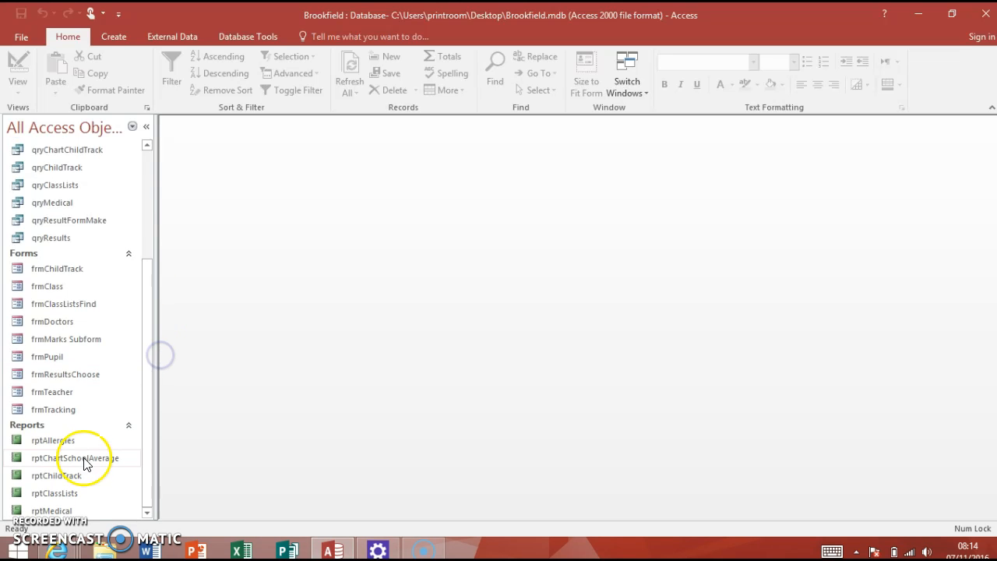
double_click(29, 357)
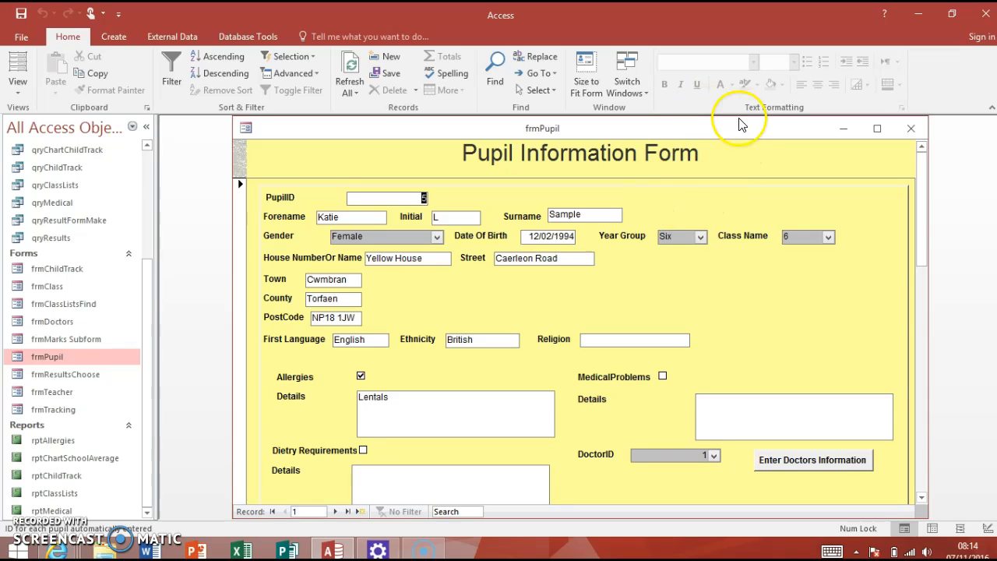
drag(740, 128, 687, 122)
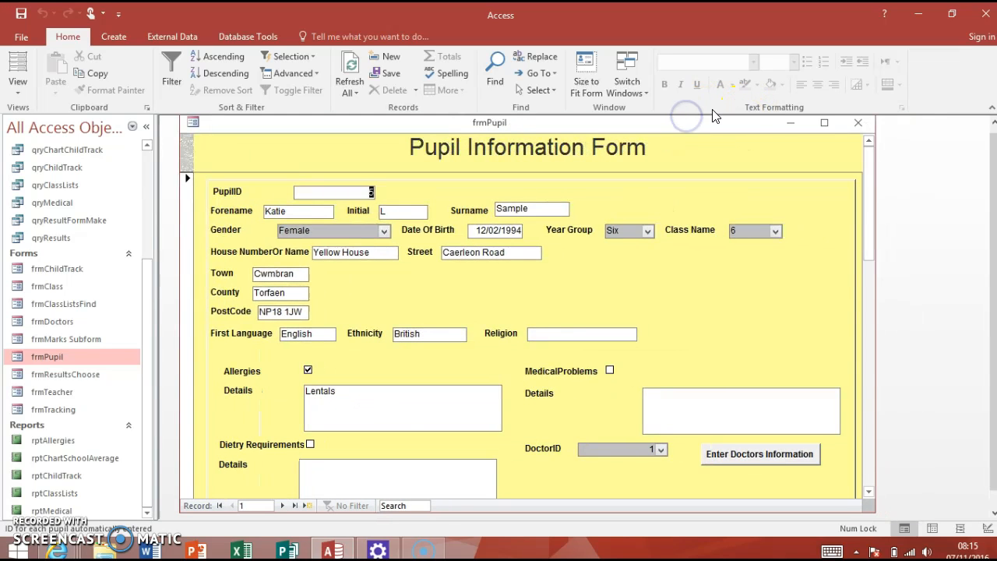
drag(868, 193, 855, 170)
click(869, 158)
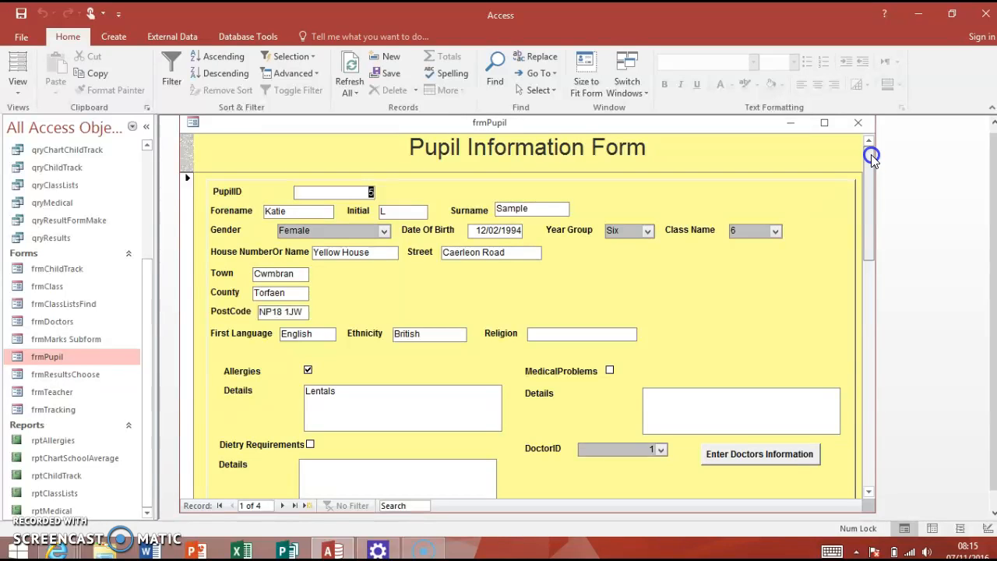
drag(871, 154, 868, 436)
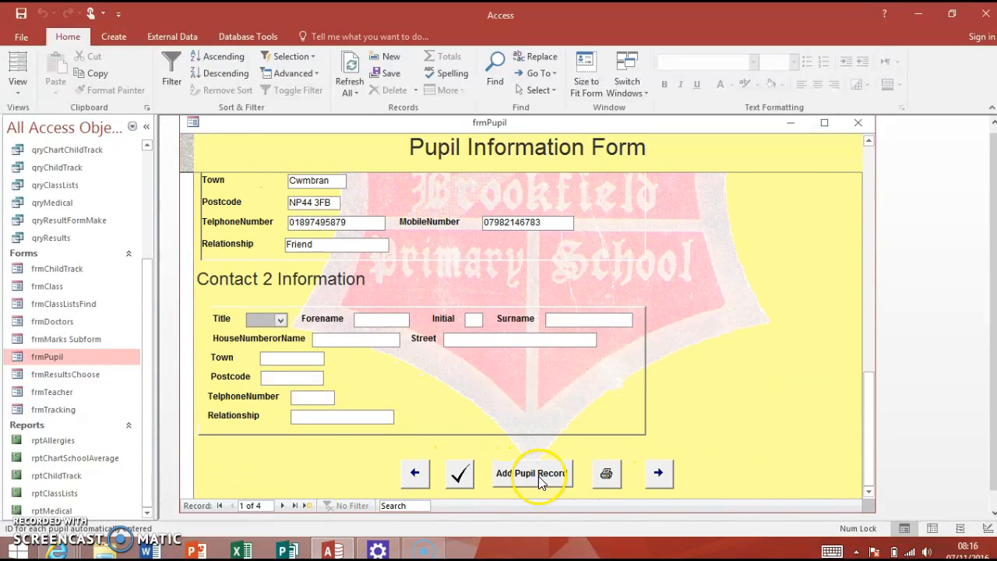
Step: Open the frmTeacher and frmTracking forms to examine their layouts, maximizing the tracking form
click(47, 393)
double_click(46, 393)
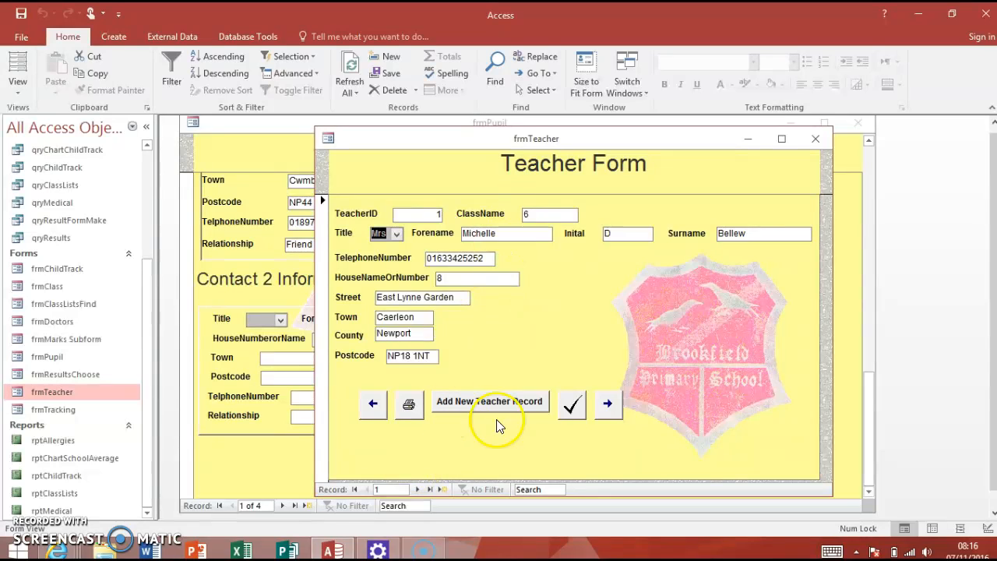
double_click(74, 410)
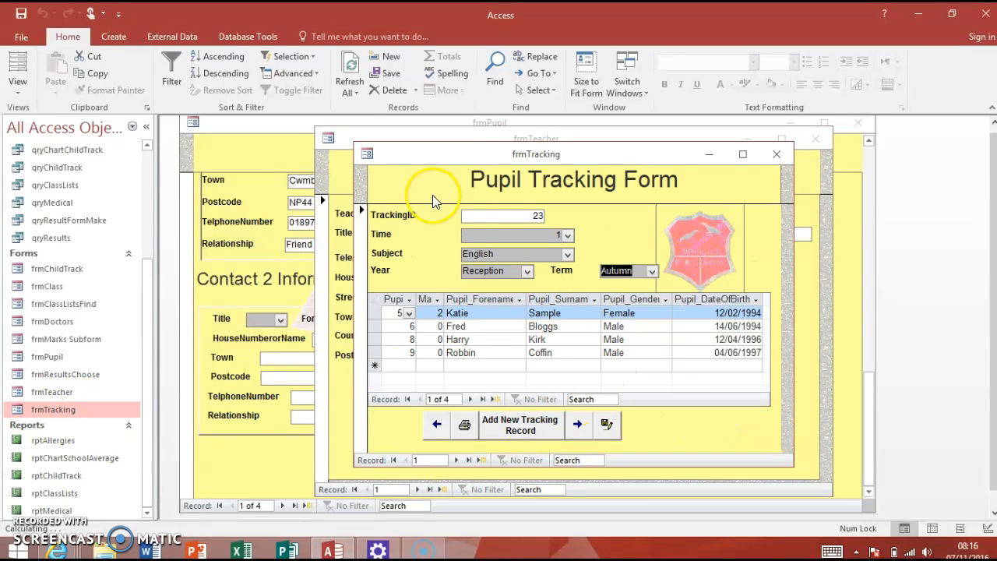
click(738, 159)
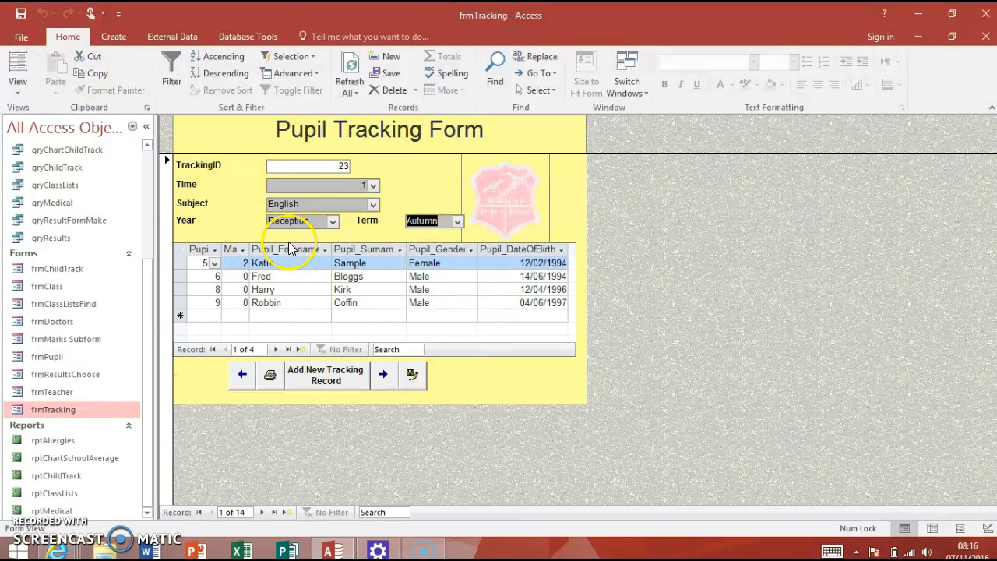
Step: Open the recent database "2016 cwk example" in place of Brookfield
drag(150, 325, 147, 138)
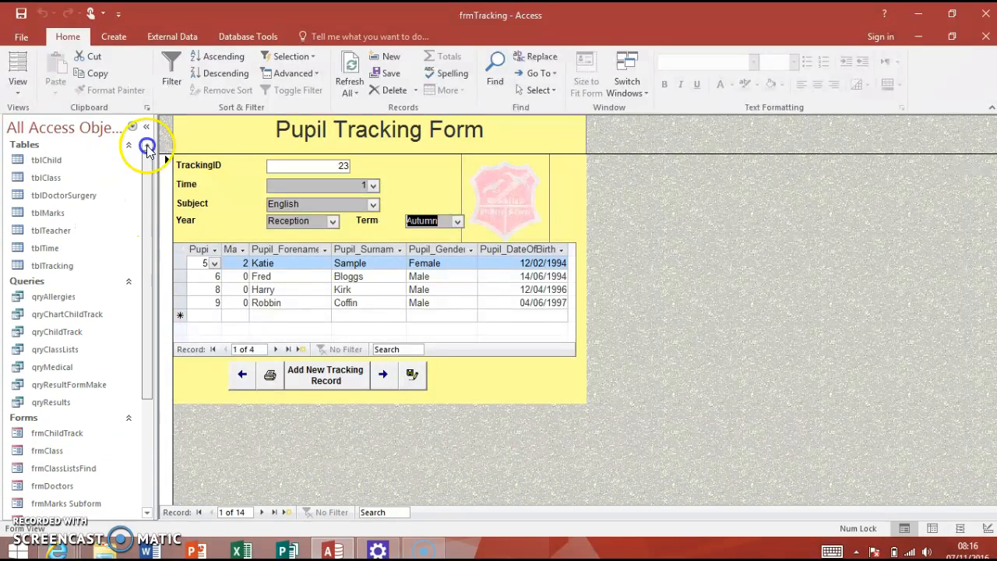
click(24, 37)
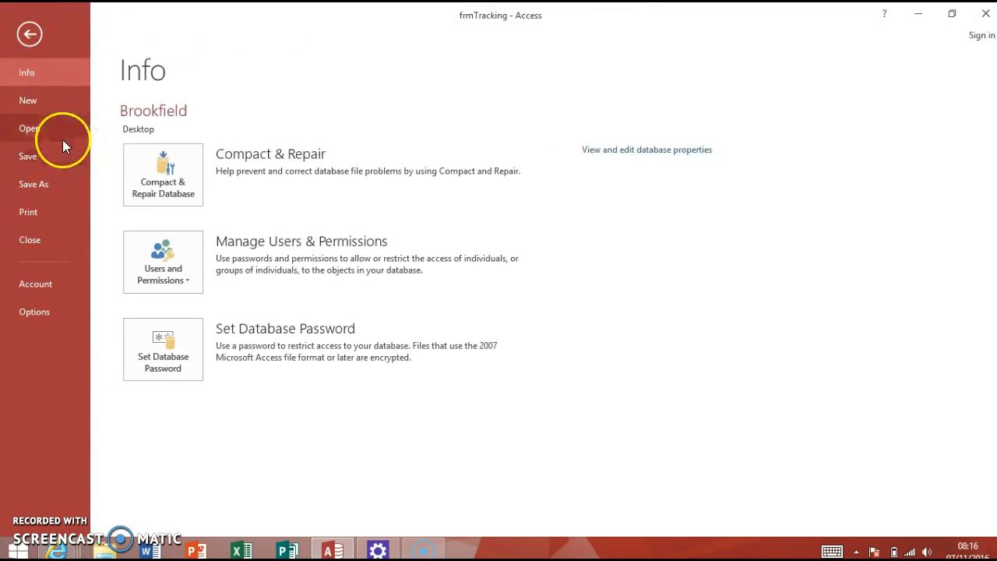
click(31, 126)
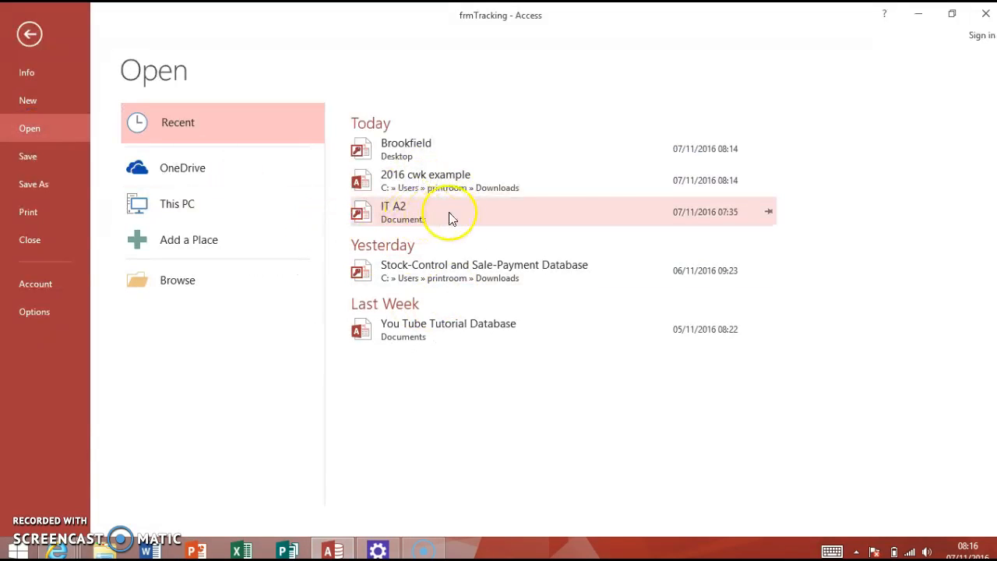
click(414, 178)
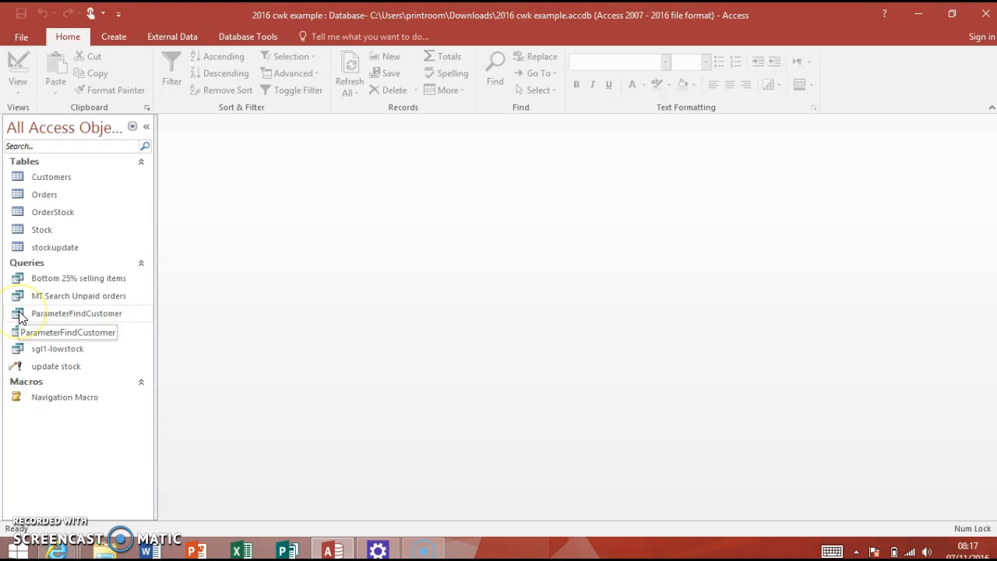
Step: Open the Customers table to view its records and close it again
double_click(47, 177)
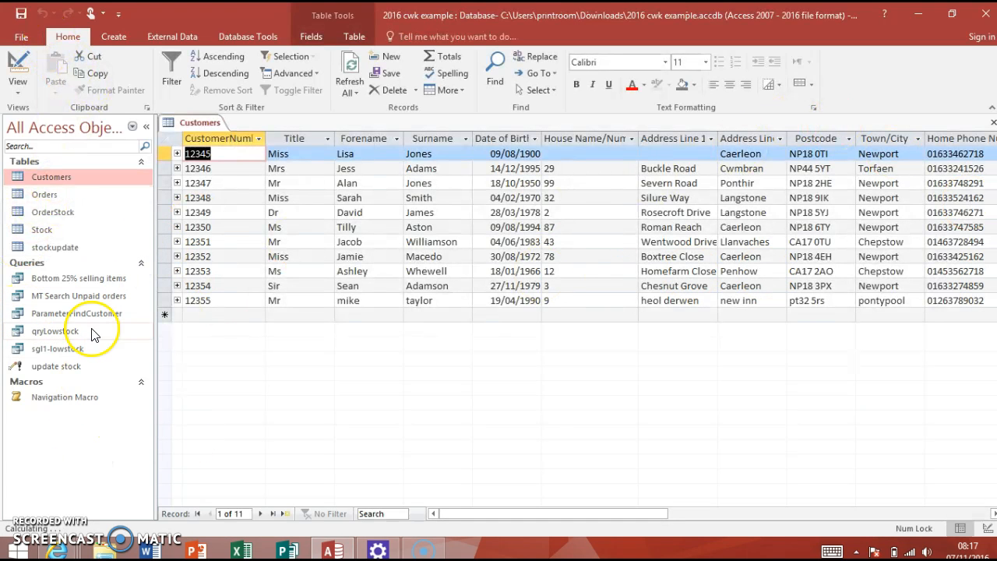
right_click(178, 126)
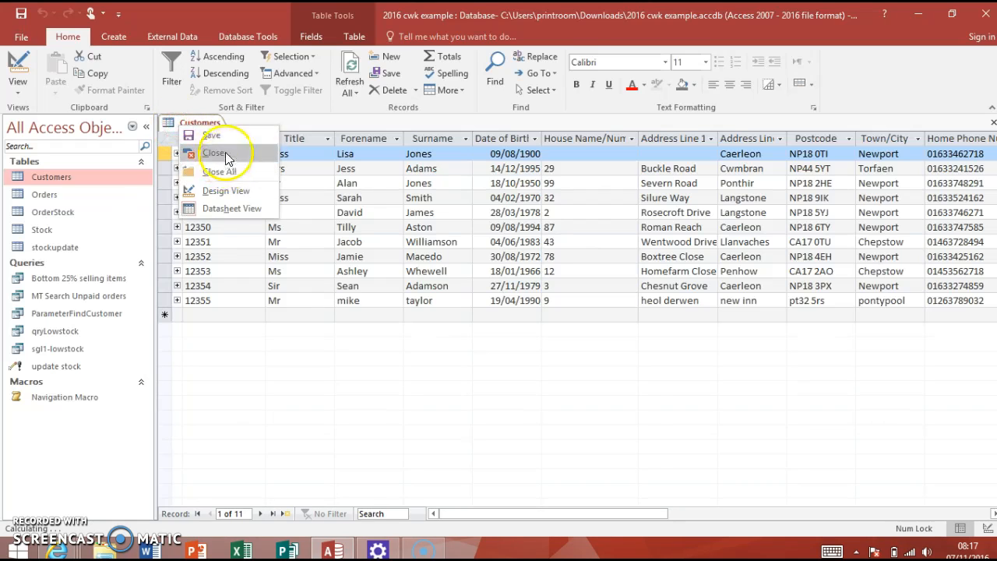
click(218, 152)
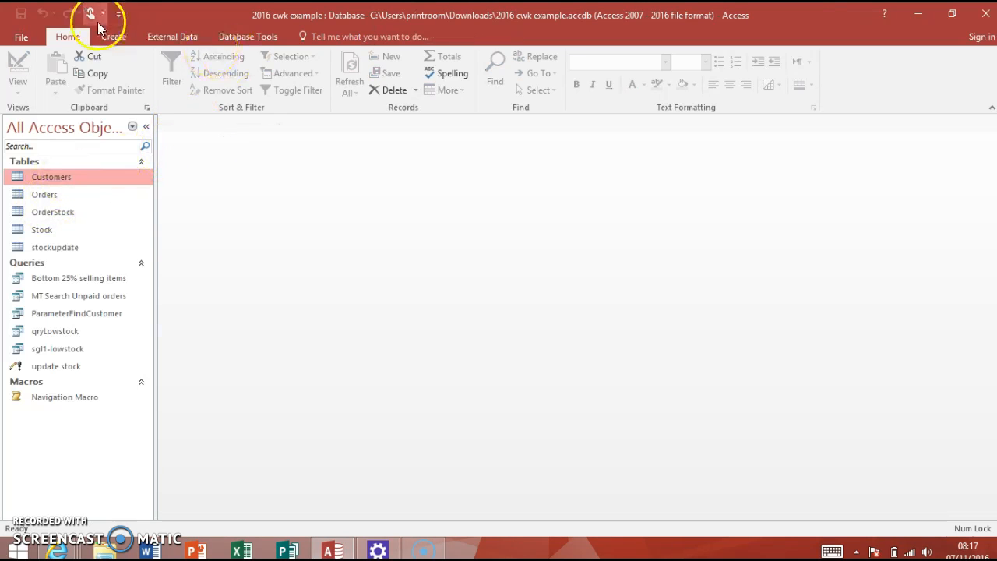
click(120, 36)
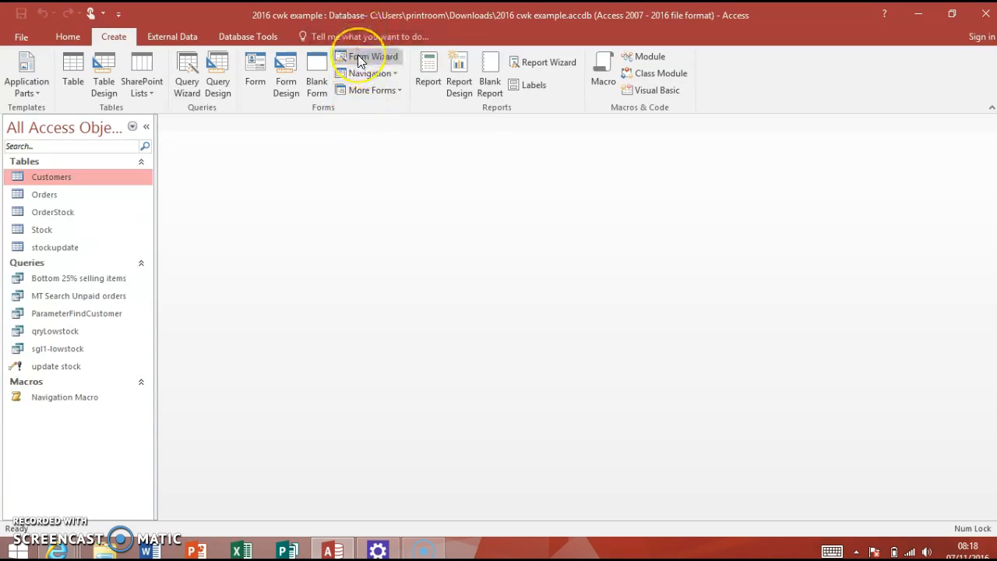
click(31, 175)
click(284, 85)
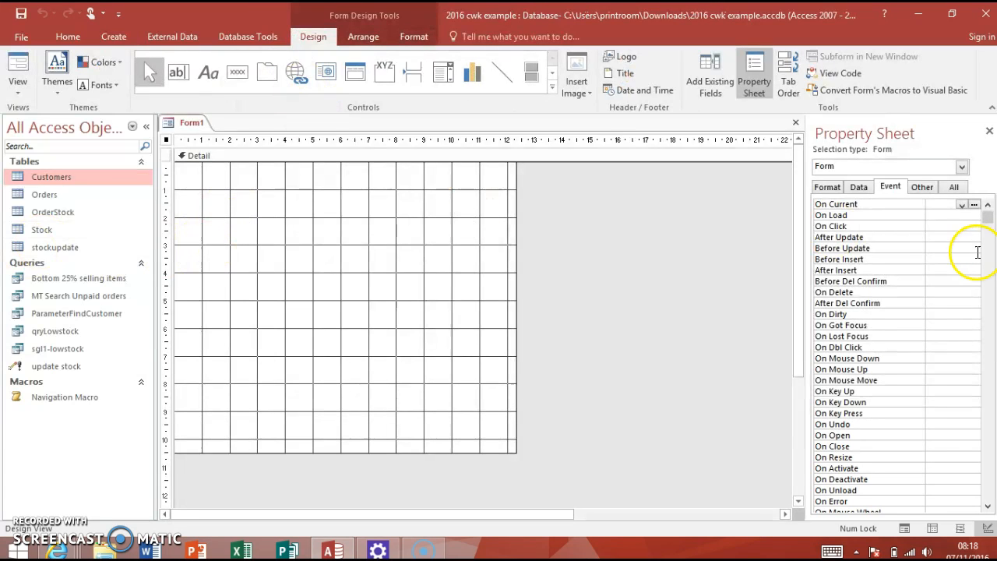
right_click(195, 123)
click(232, 148)
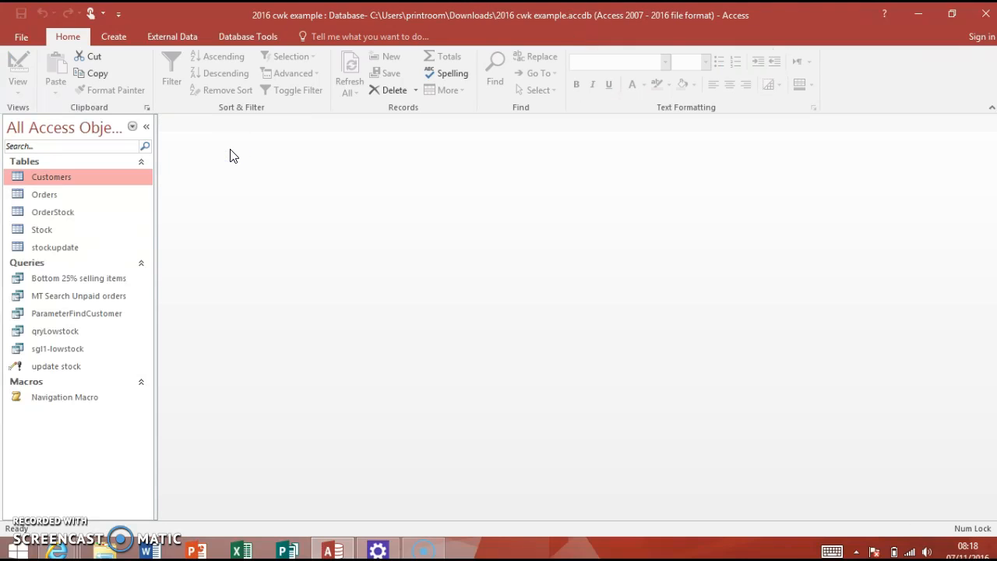
Step: Start the Form Wizard based on the Customers table and add all of its fields to the form
click(48, 194)
click(51, 175)
click(114, 37)
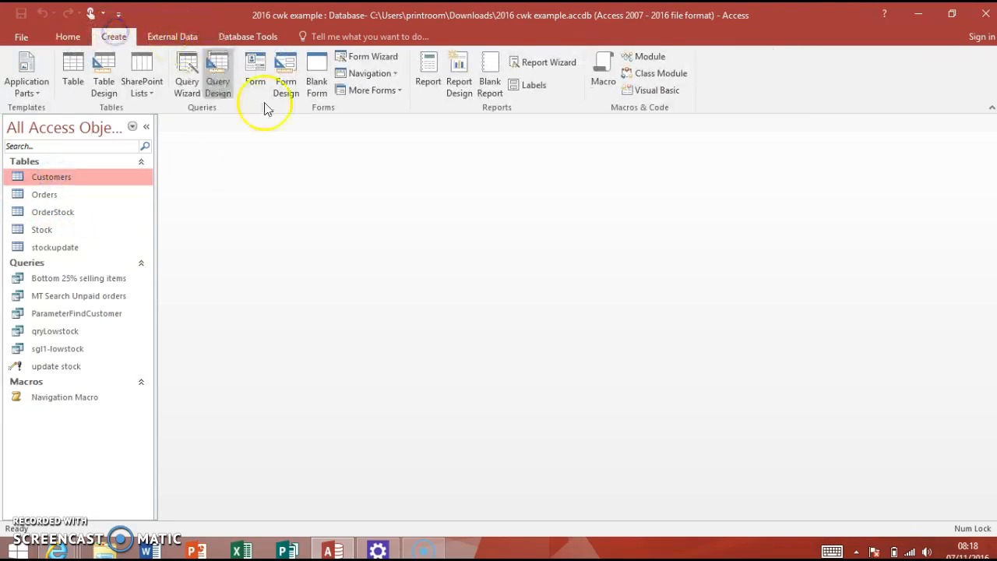
click(382, 59)
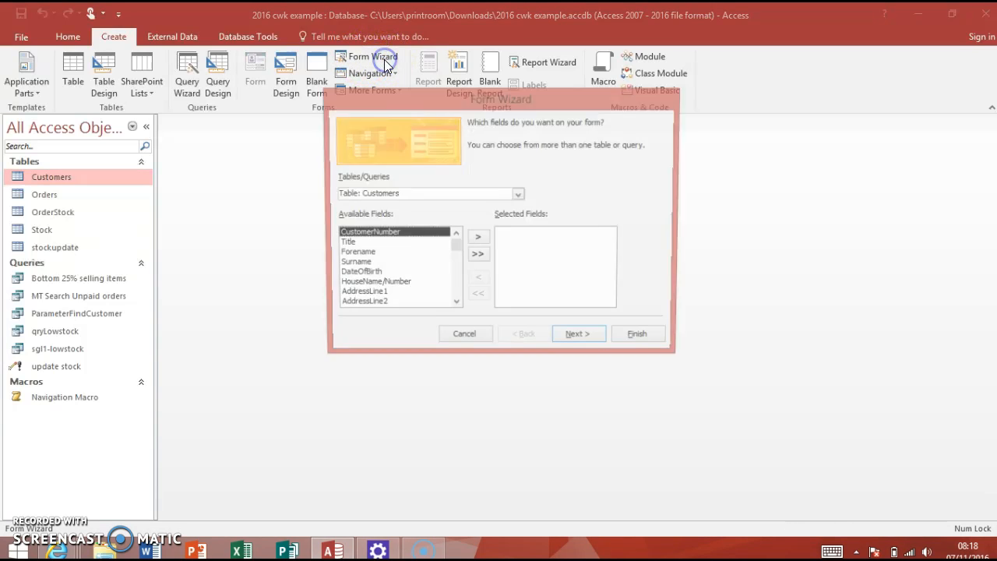
click(518, 194)
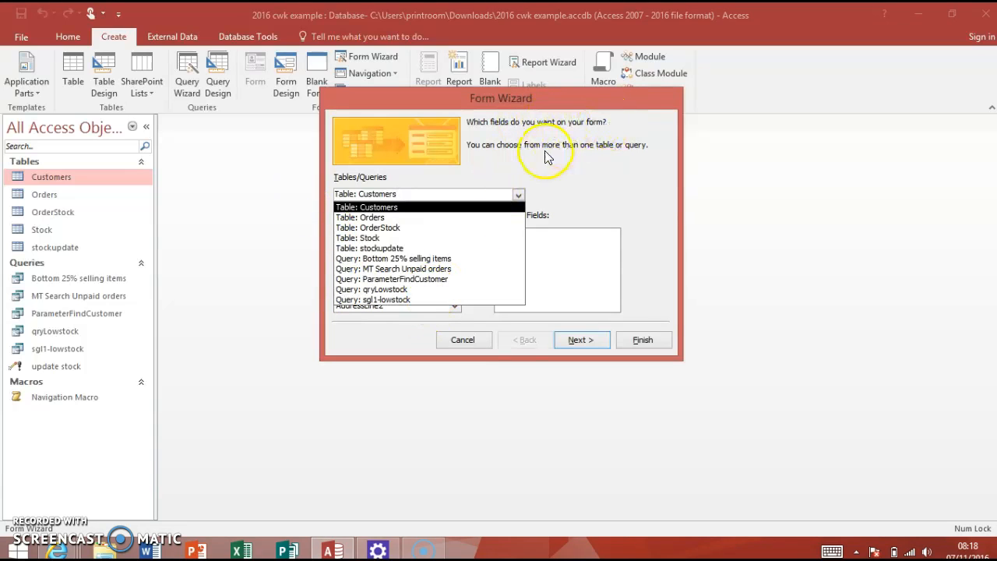
click(403, 207)
click(477, 256)
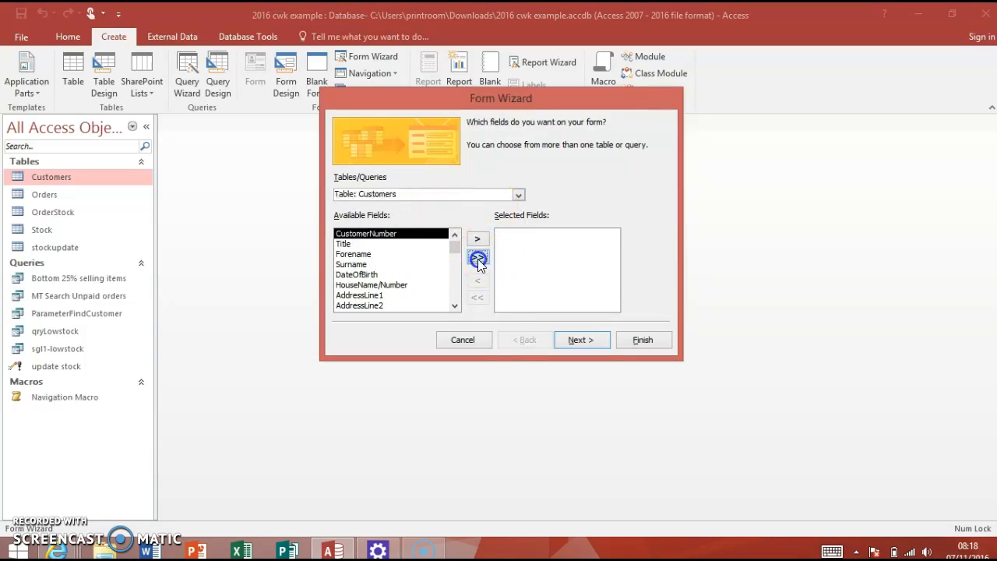
Step: Compare the form layouts, choose Columnar, and finish the form with the title Customers, opening it to view or enter information
click(582, 340)
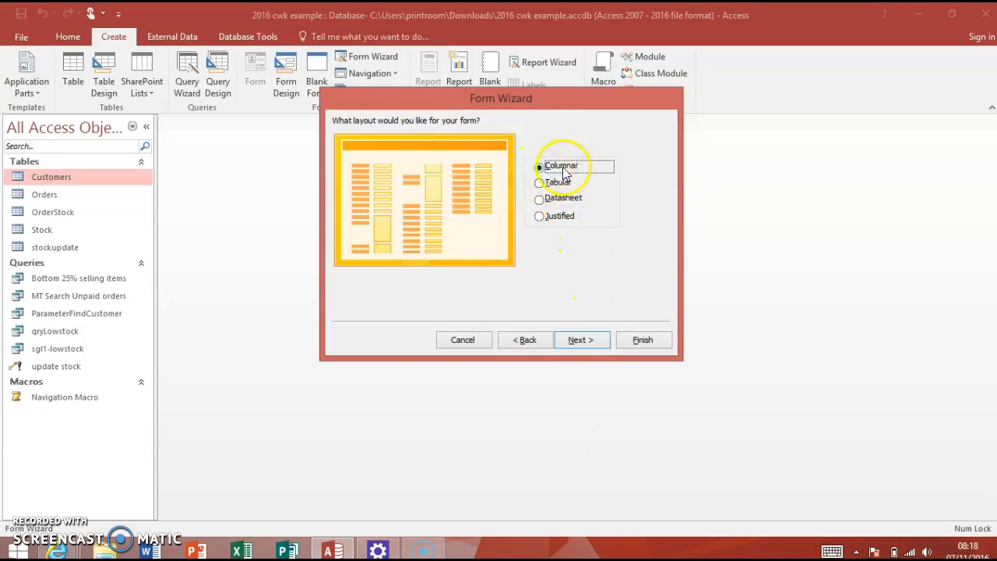
click(542, 200)
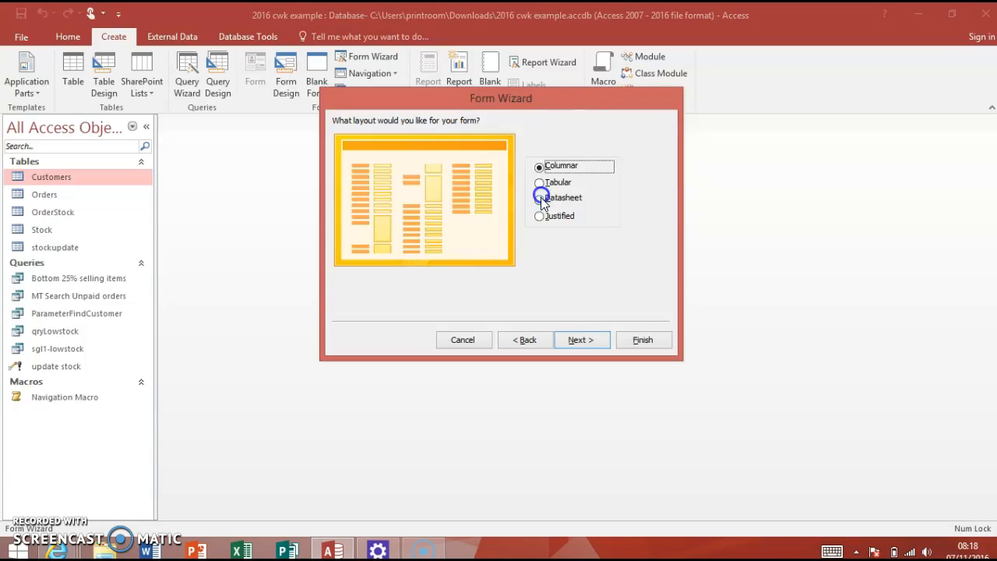
click(541, 216)
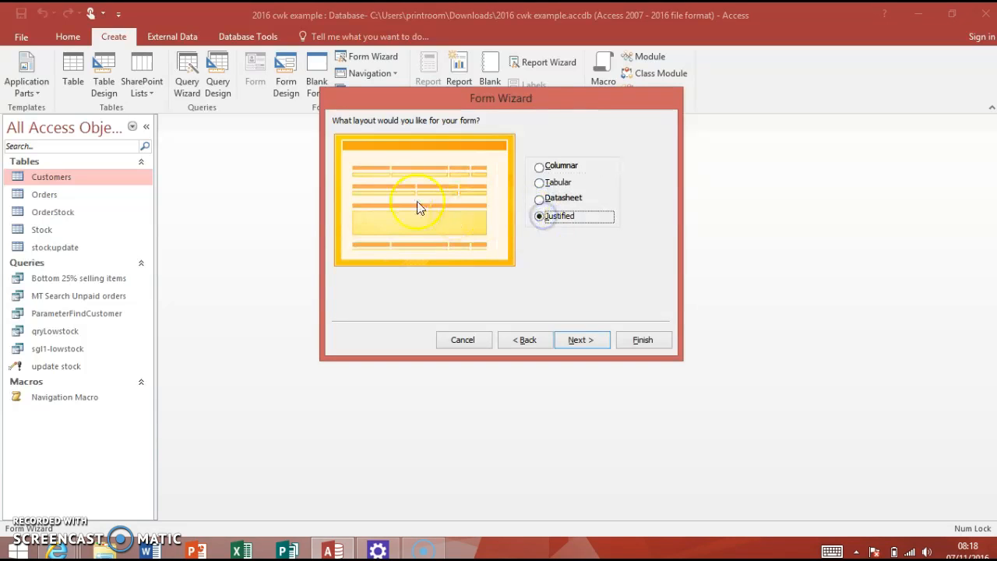
click(540, 183)
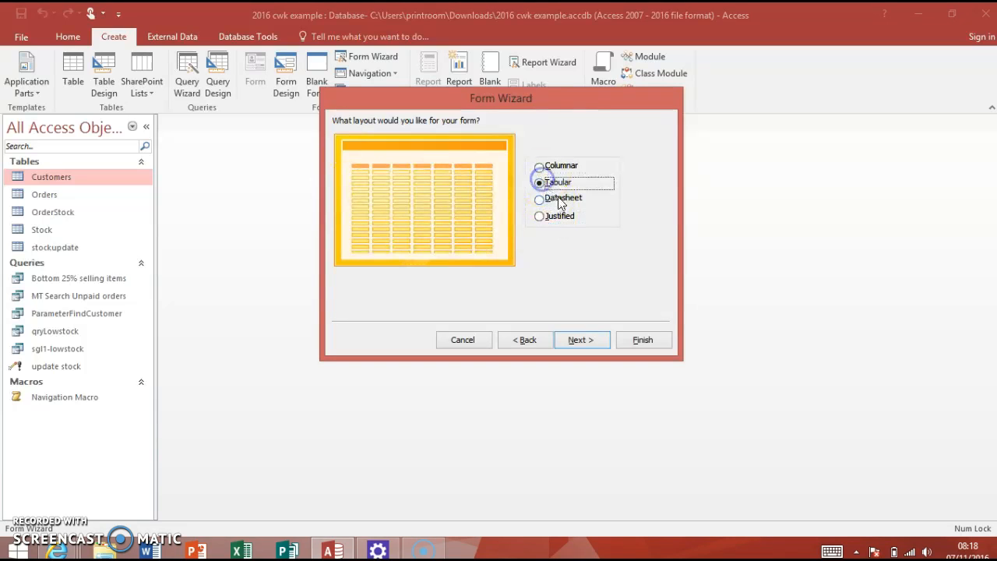
click(550, 170)
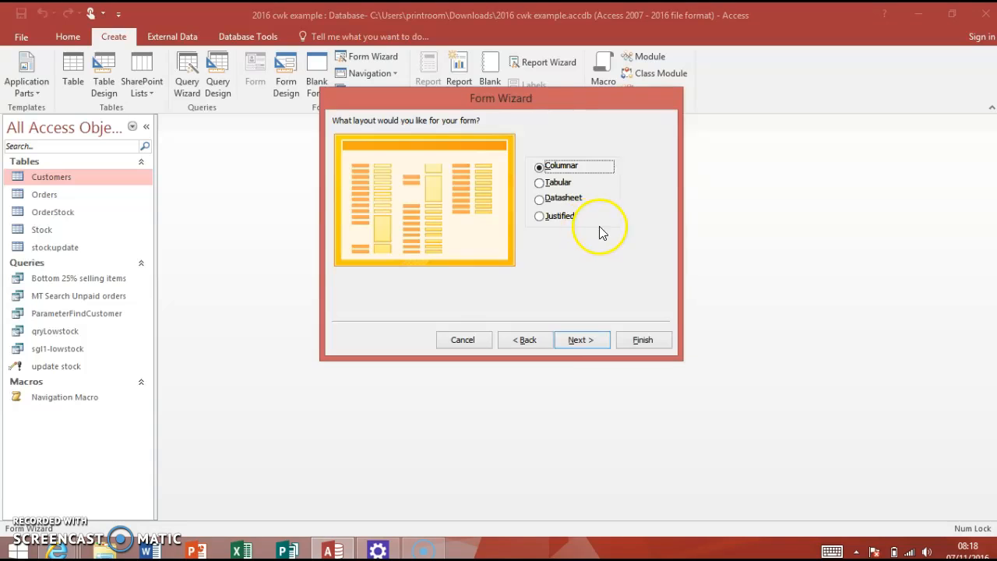
click(593, 340)
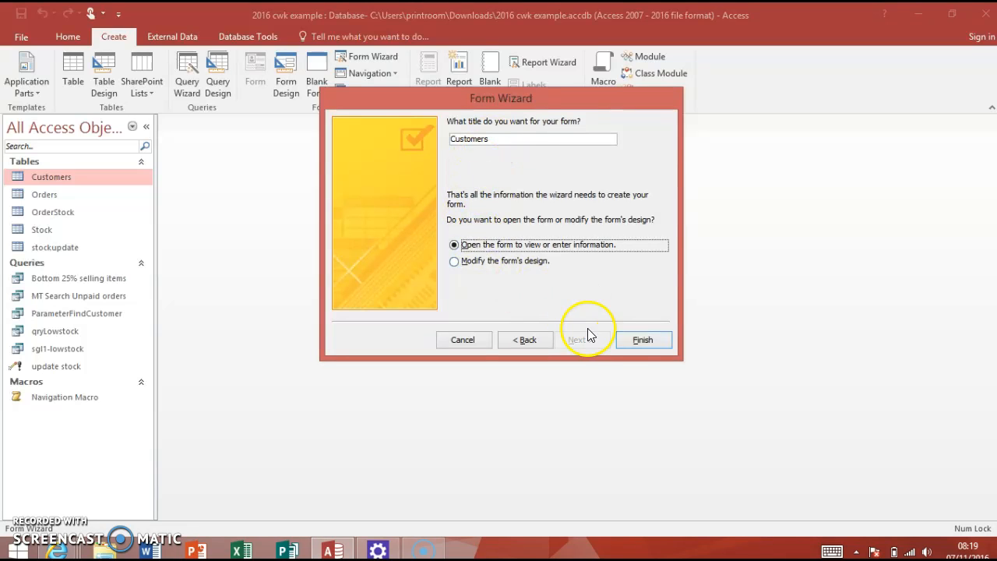
click(643, 340)
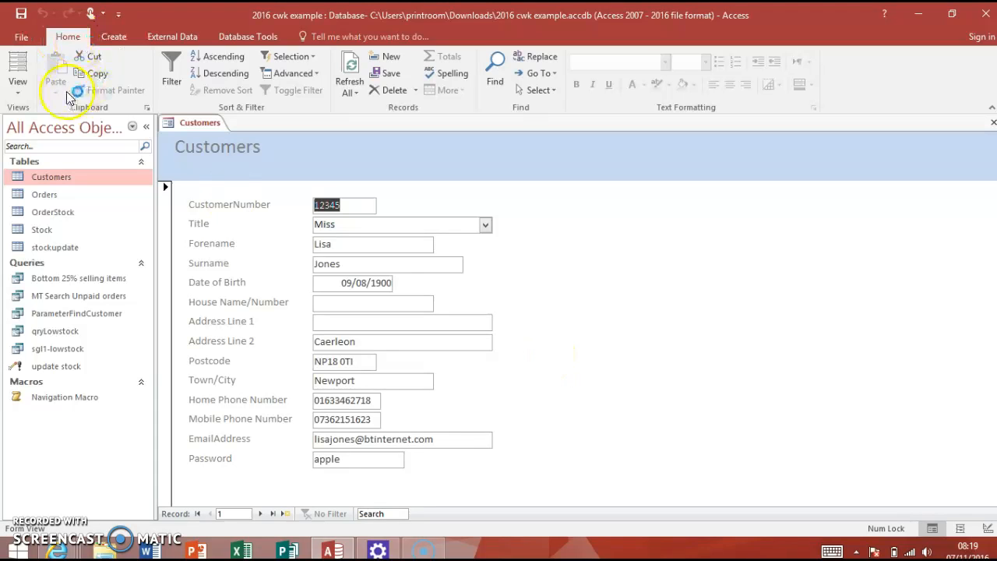
Step: Switch the Customers form to Design View and close the Property Sheet
click(23, 92)
click(45, 192)
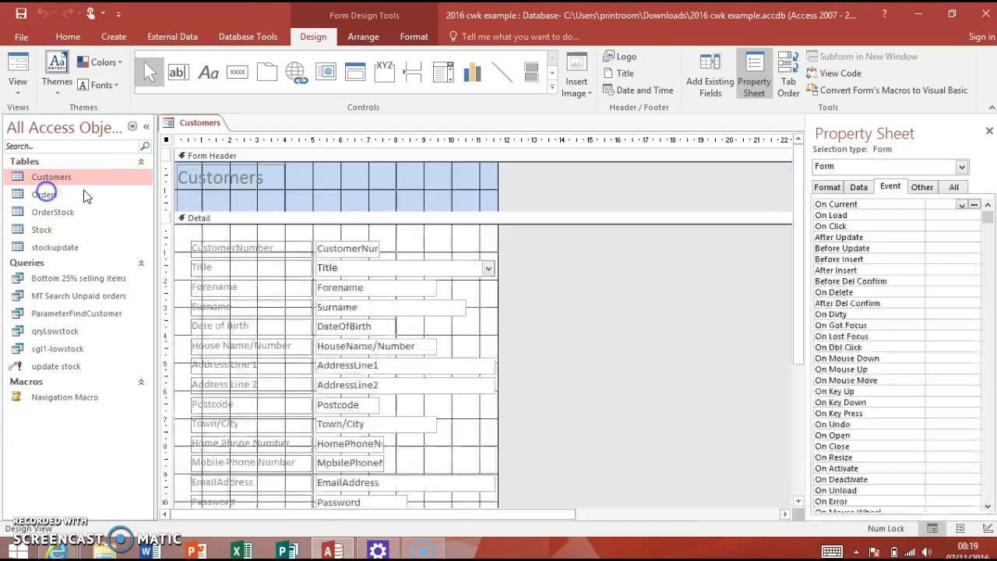
click(989, 133)
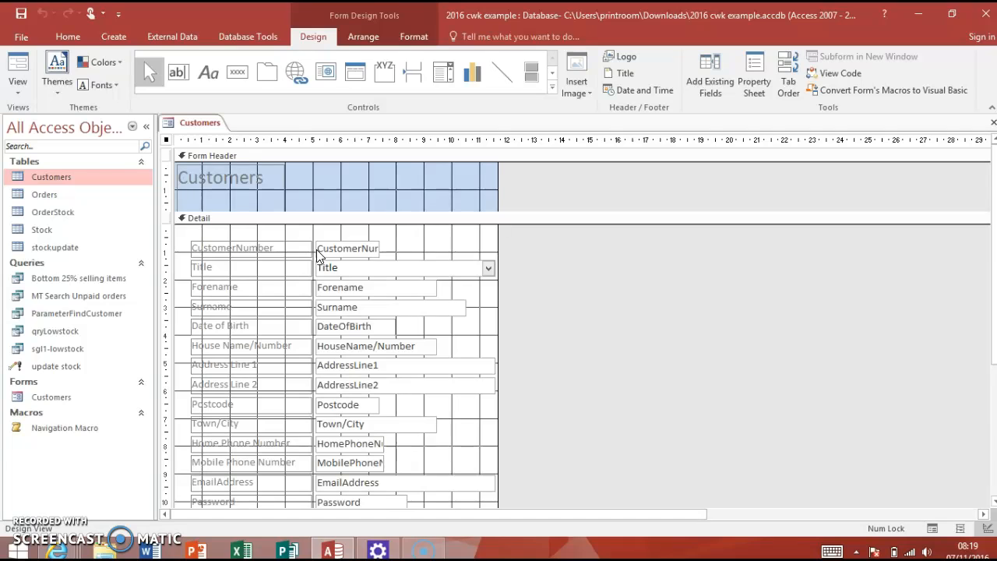
Step: Preview the Customers form in Form View and return it to Design View
click(23, 62)
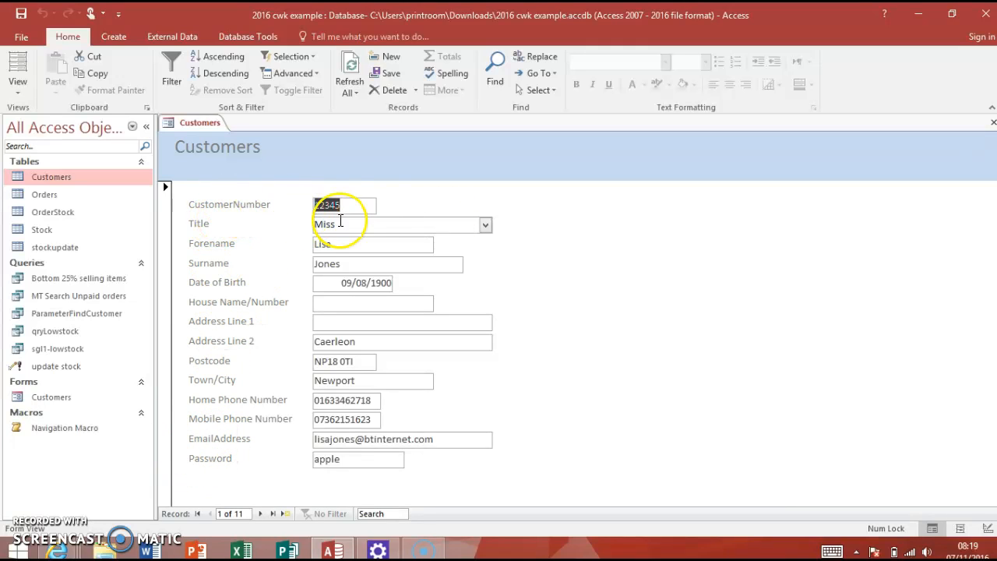
right_click(557, 217)
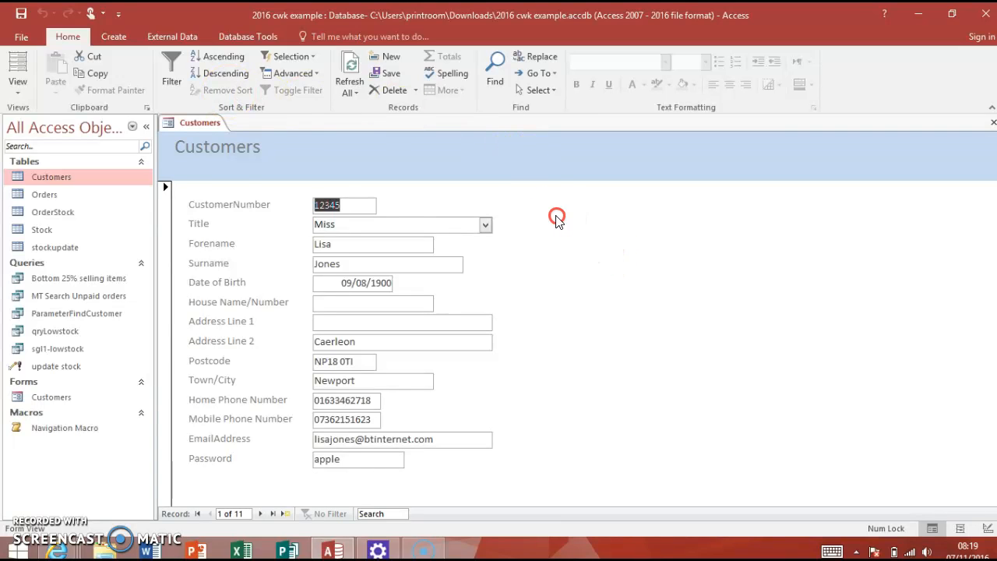
click(603, 261)
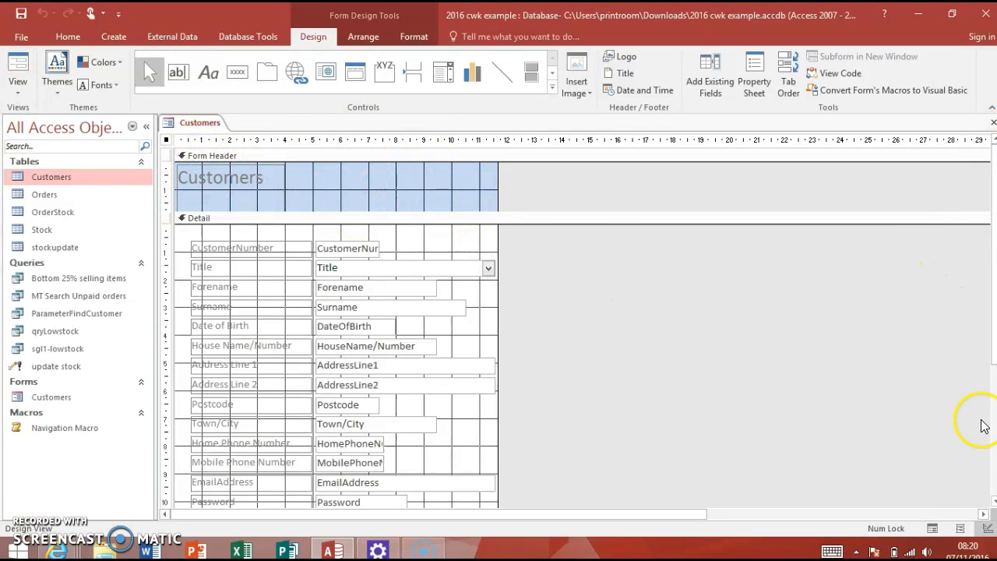
Step: Extend the Form Footer section to about 1.4 cm high and collapse it again
click(992, 505)
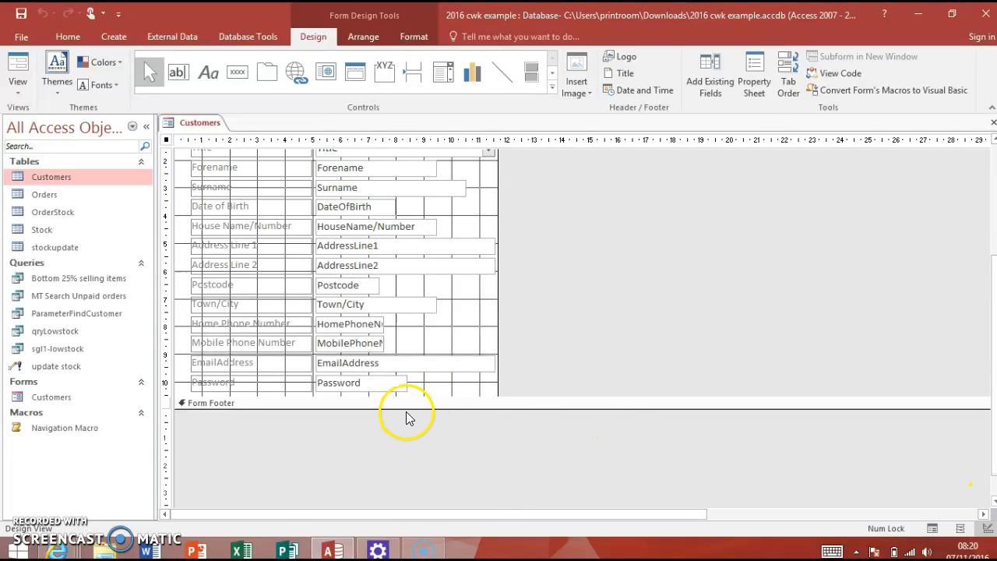
drag(405, 410, 405, 447)
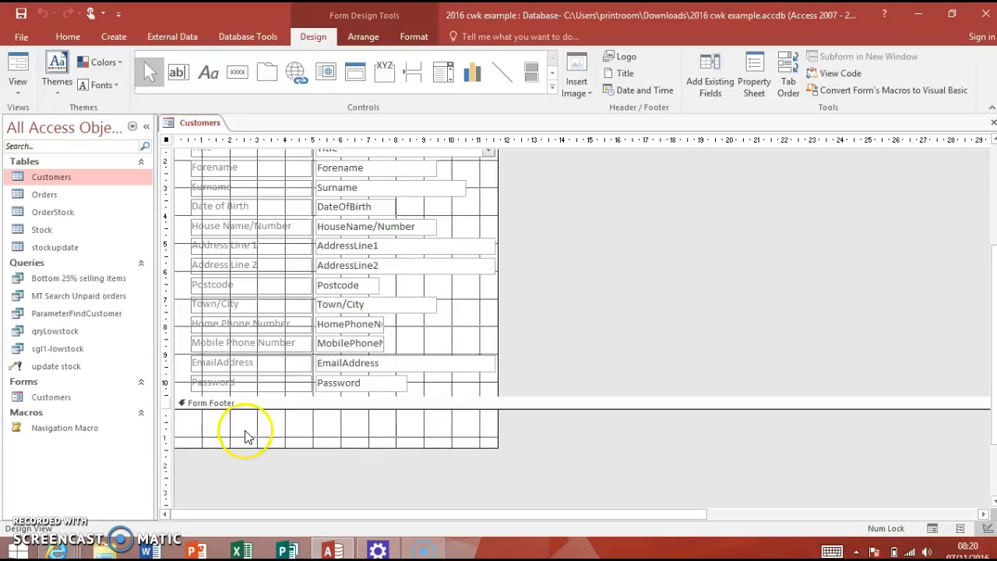
drag(445, 447, 443, 408)
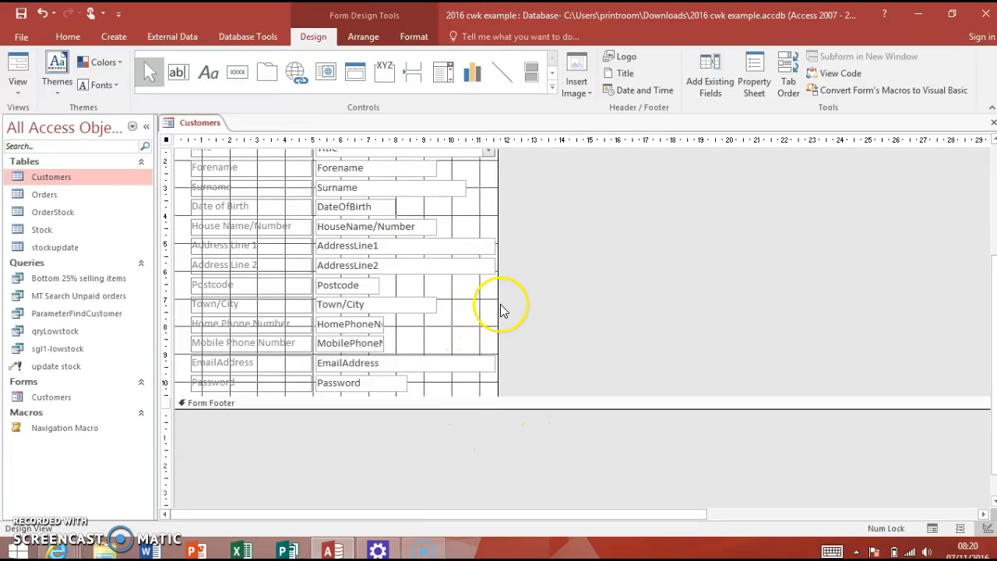
Step: Widen the Customers form to about 19.5 cm
drag(497, 302, 621, 306)
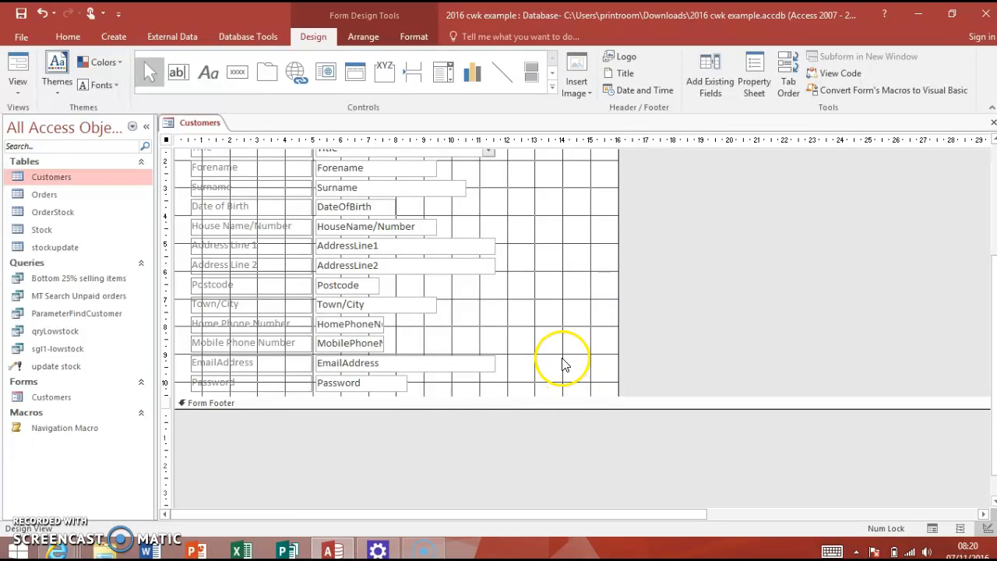
drag(621, 234, 718, 235)
Step: Change the caption of the CustomerNumber label to Customer Number
drag(995, 287, 995, 175)
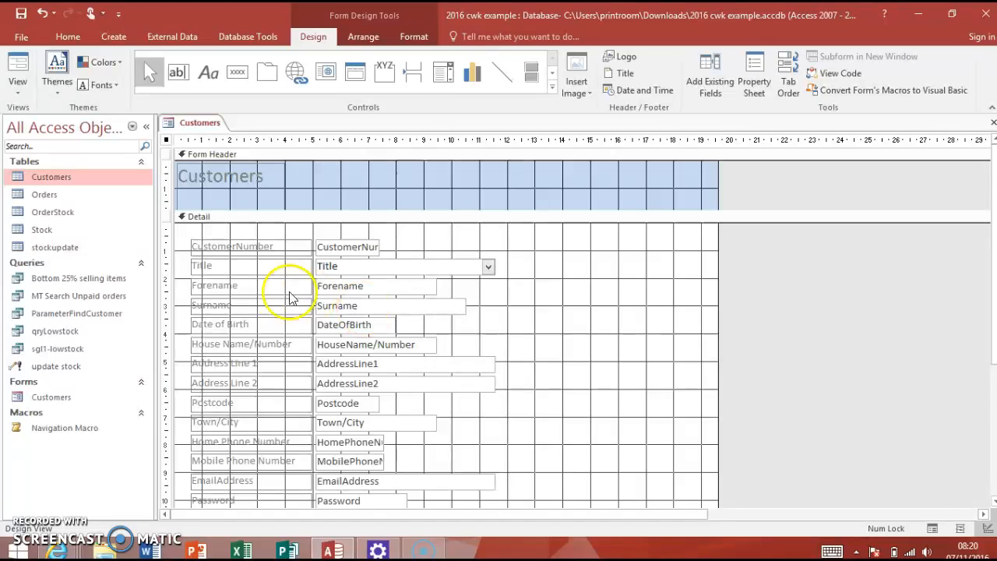
click(239, 246)
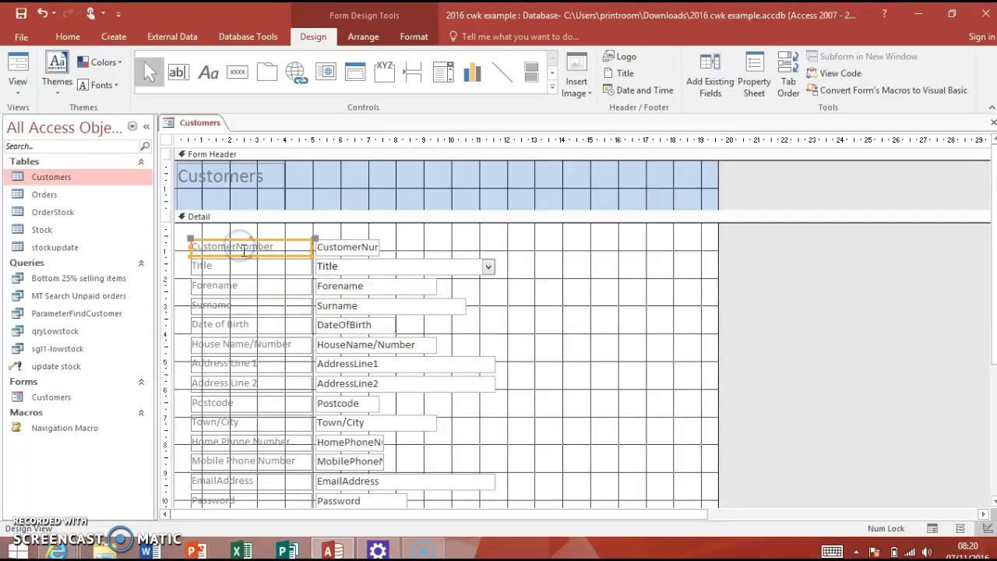
click(236, 246)
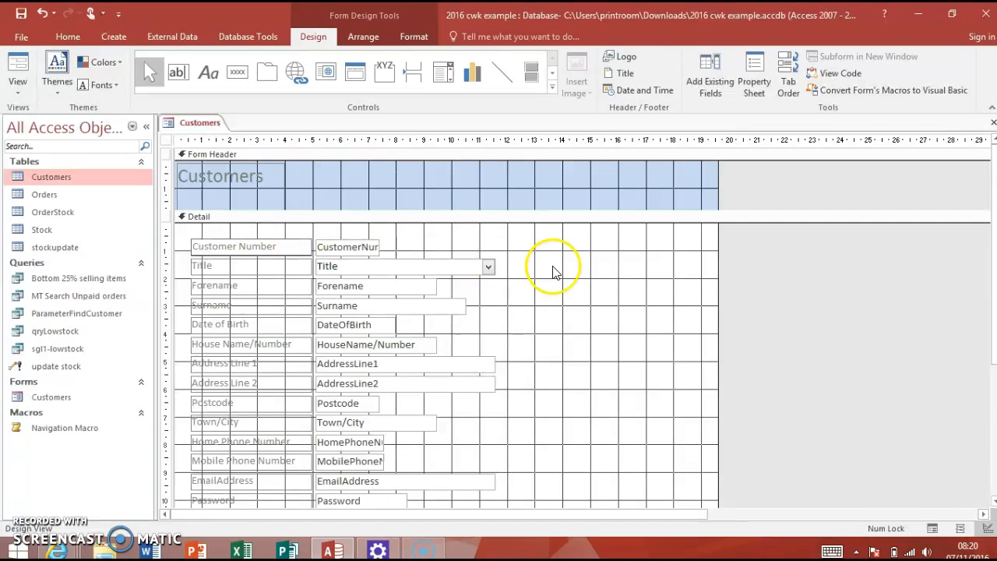
click(647, 279)
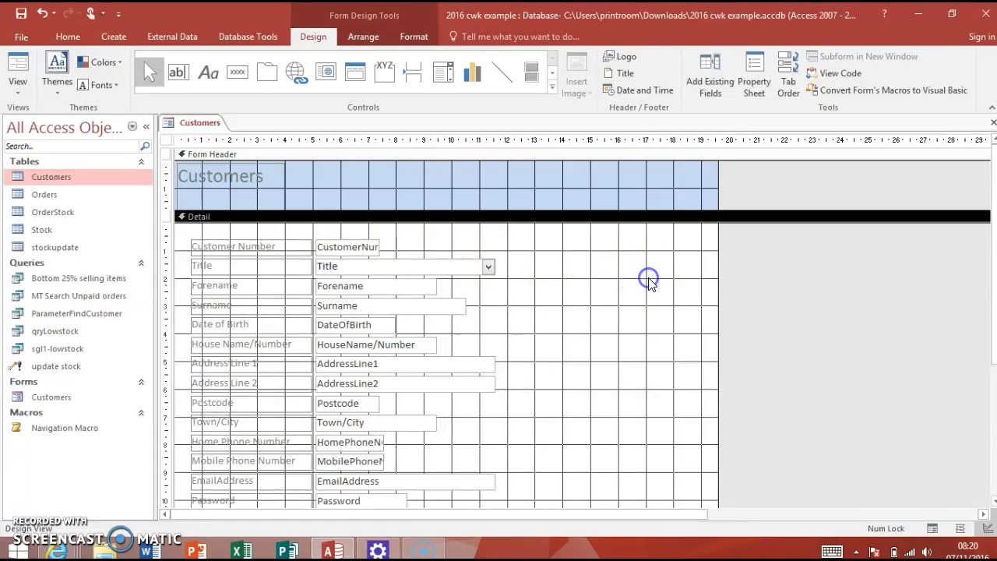
Step: Check the relabelled Customers form in Form View and return it to Design View with the form design tools showing
click(7, 61)
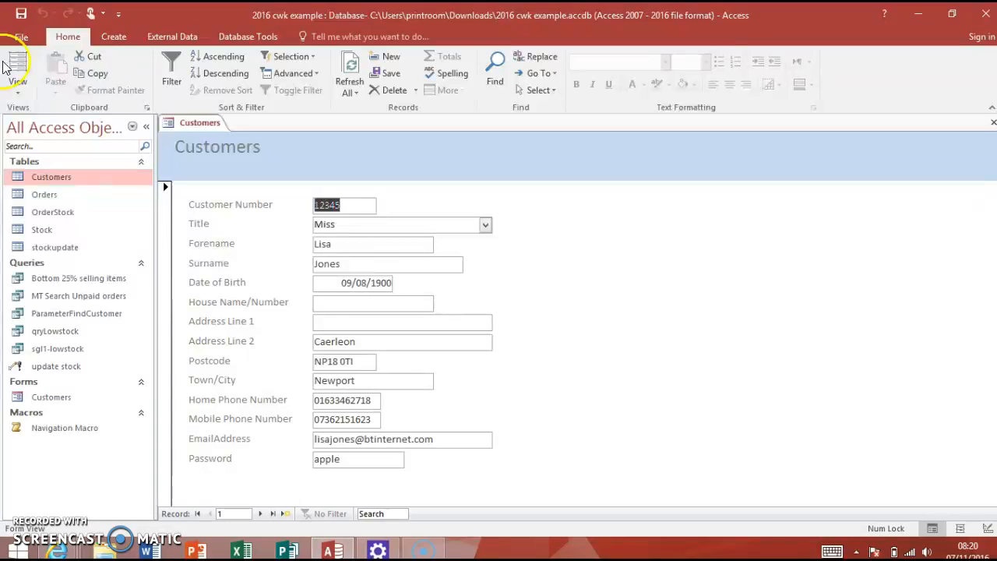
click(10, 62)
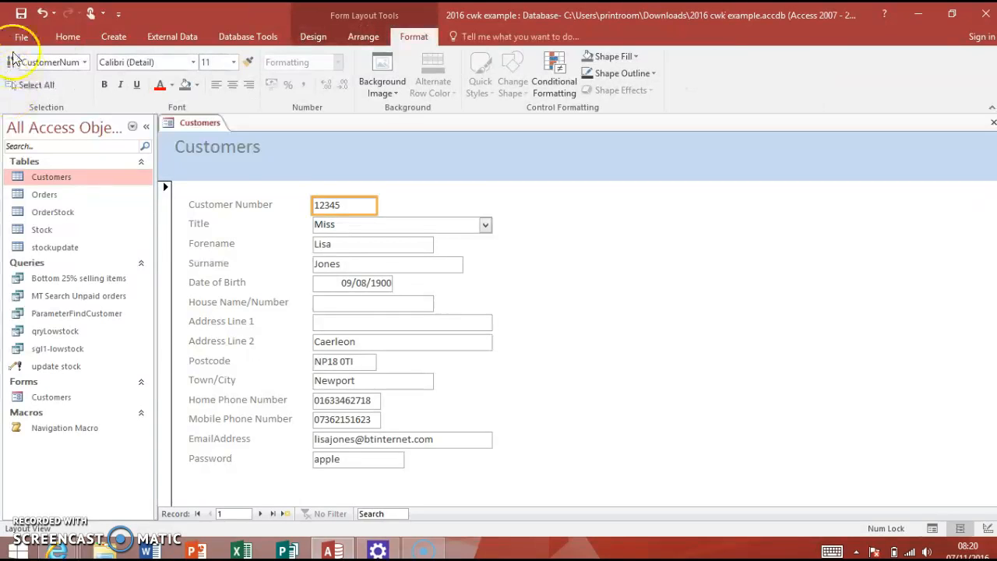
right_click(775, 332)
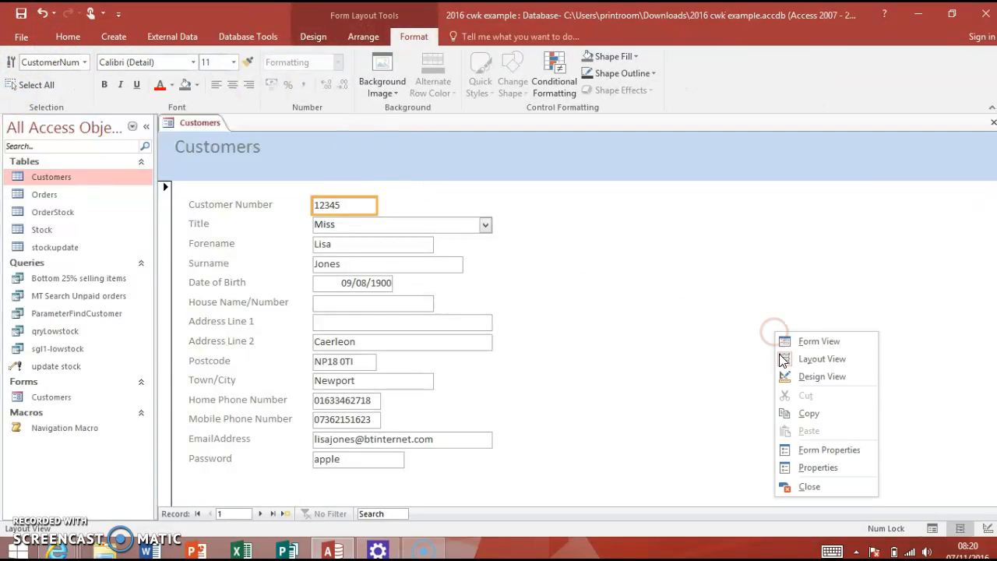
click(837, 378)
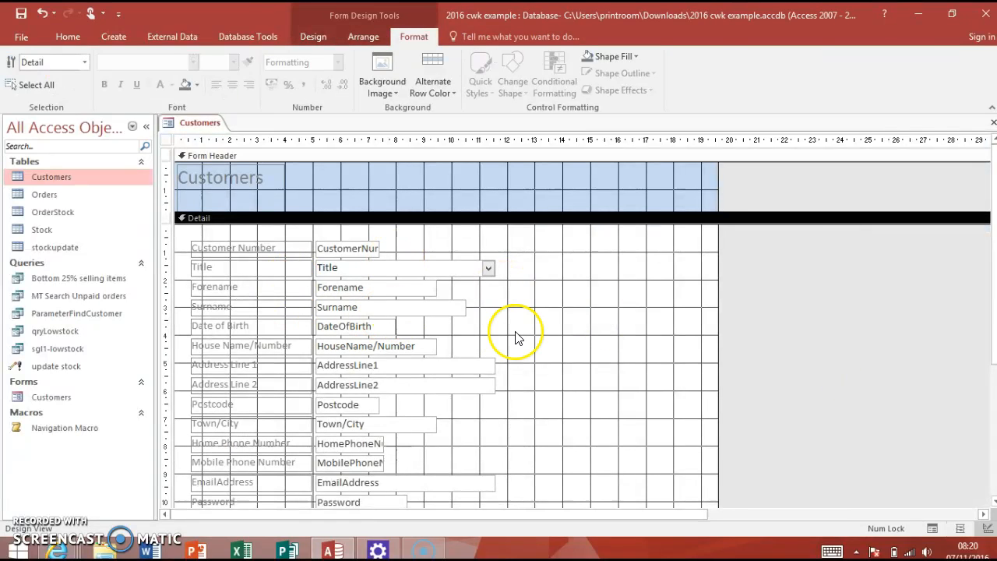
click(327, 32)
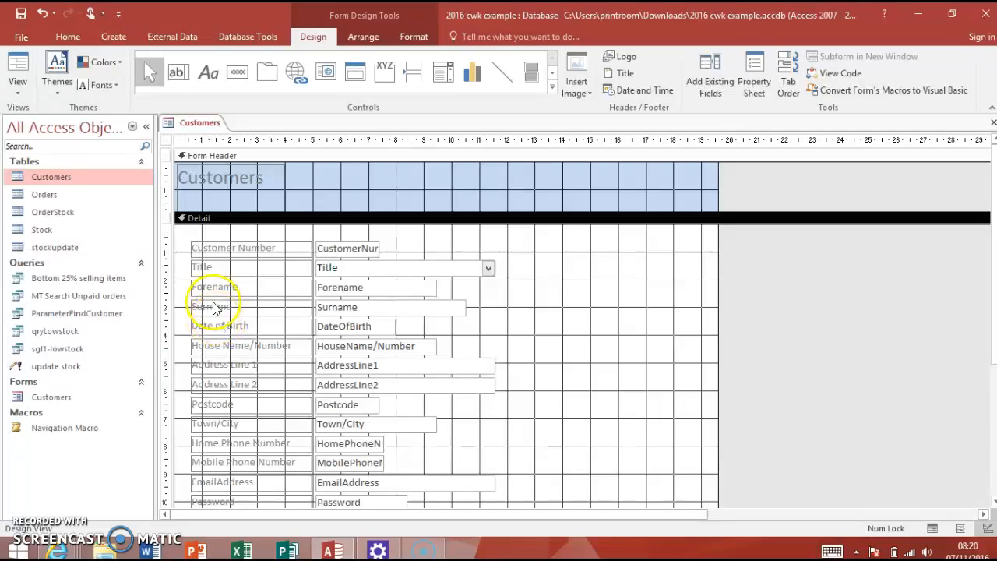
drag(173, 232, 492, 318)
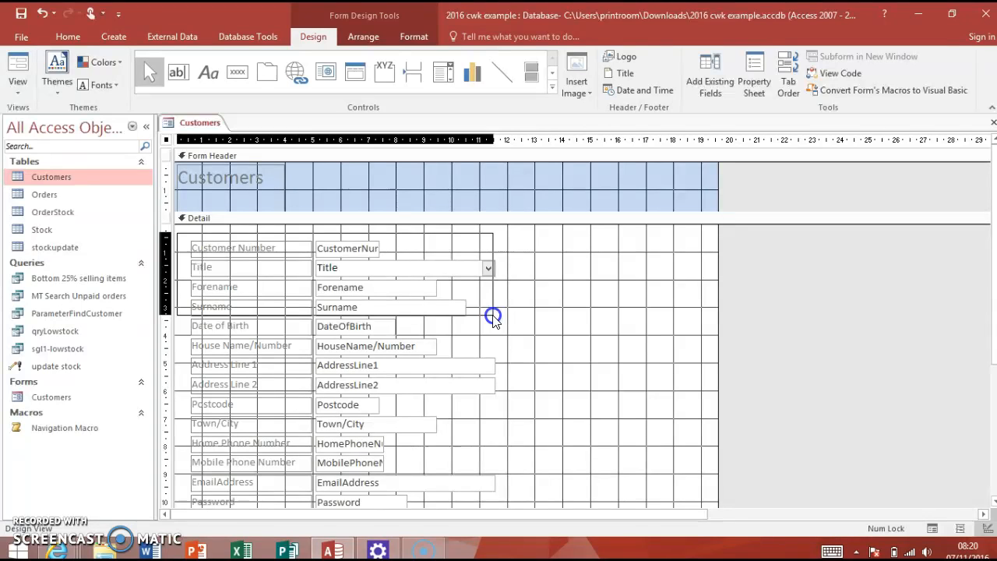
drag(494, 320, 494, 318)
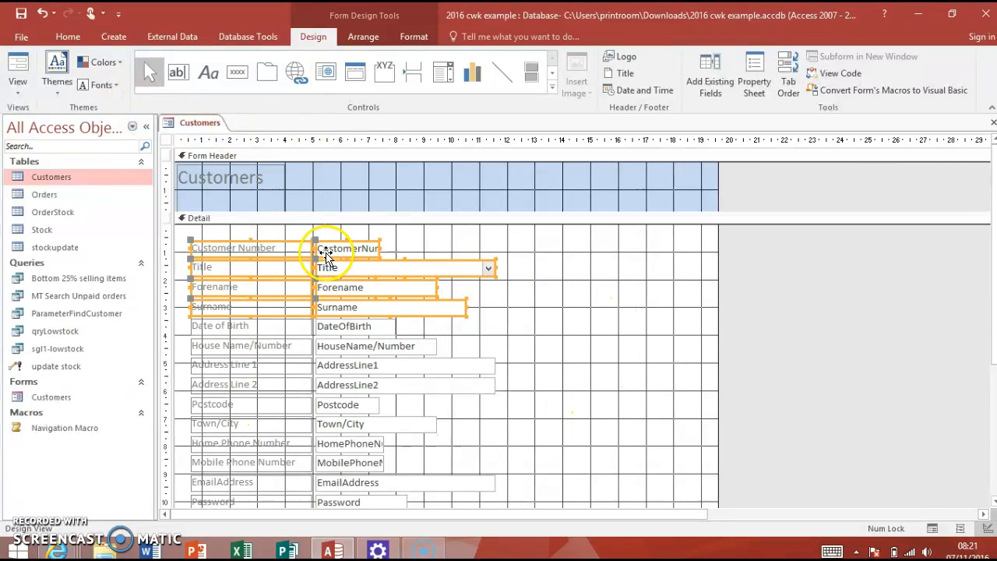
click(548, 322)
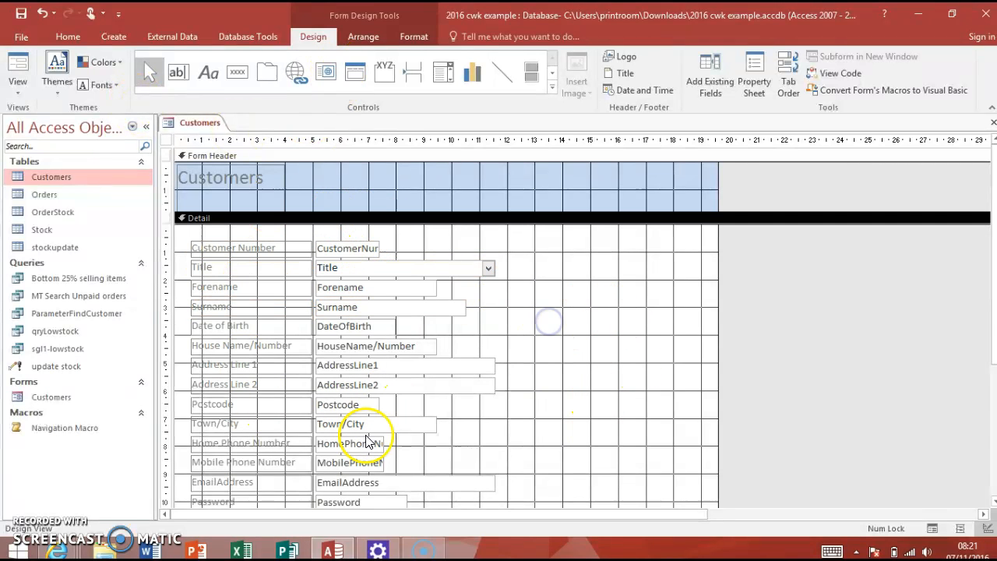
drag(515, 315, 187, 227)
click(451, 339)
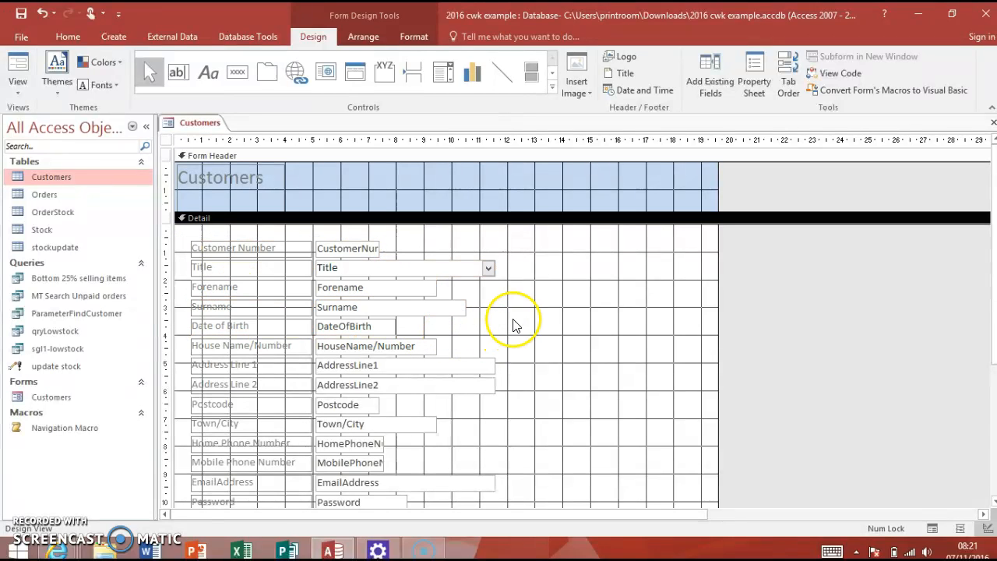
Step: Make the labels and fields from Customer Number to Date of Birth bold and give them a light tan background
drag(493, 314, 180, 200)
drag(536, 316, 173, 237)
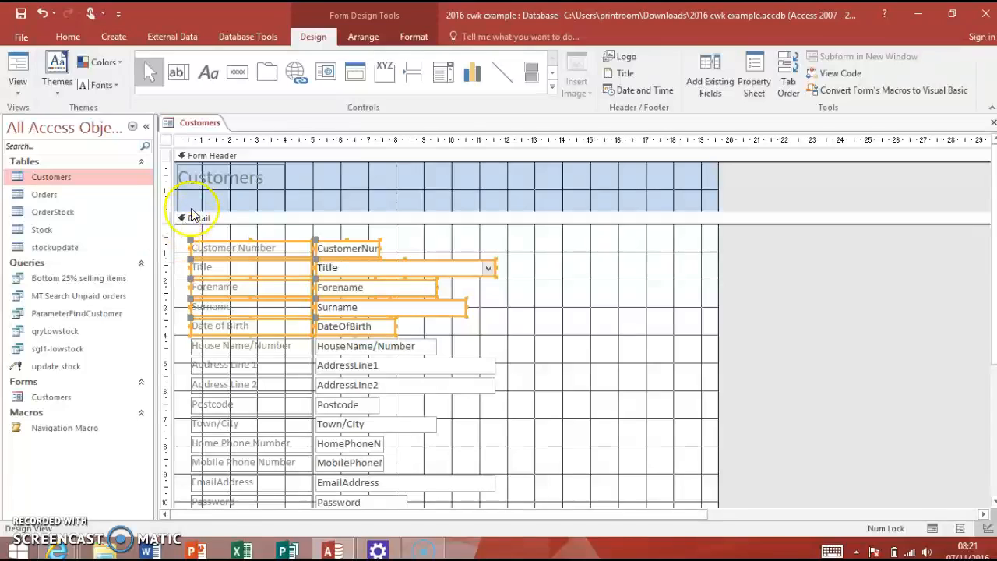
click(405, 36)
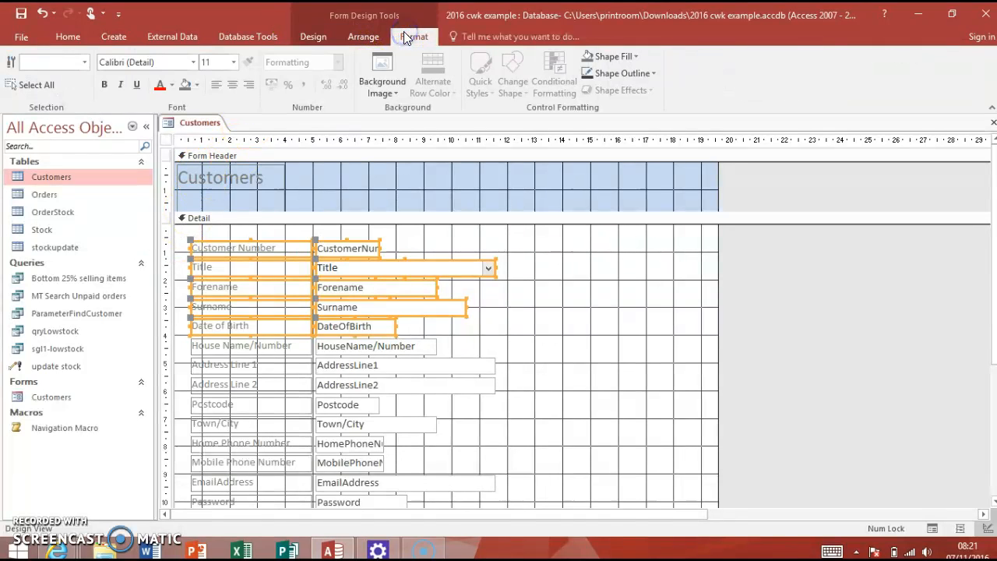
click(103, 86)
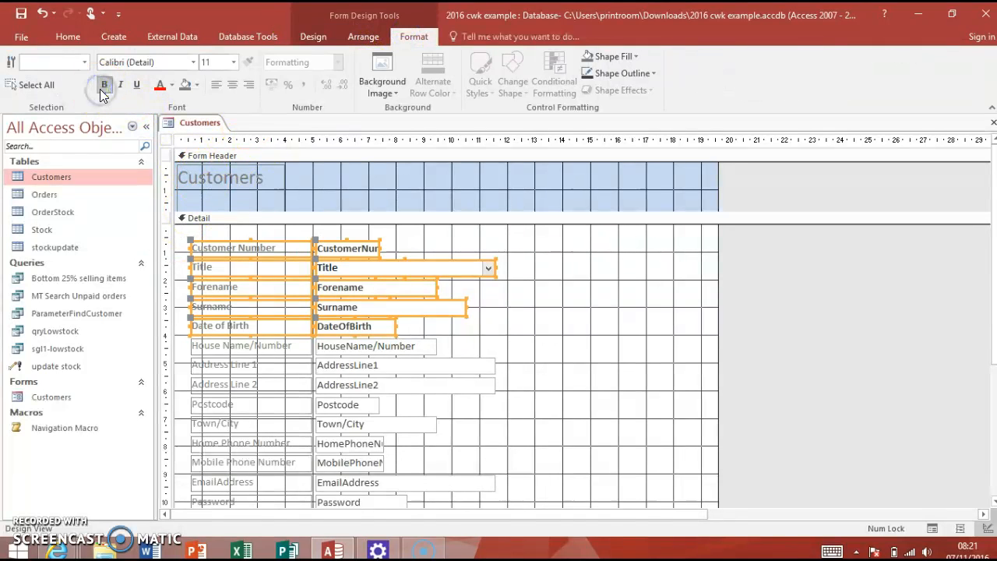
click(199, 83)
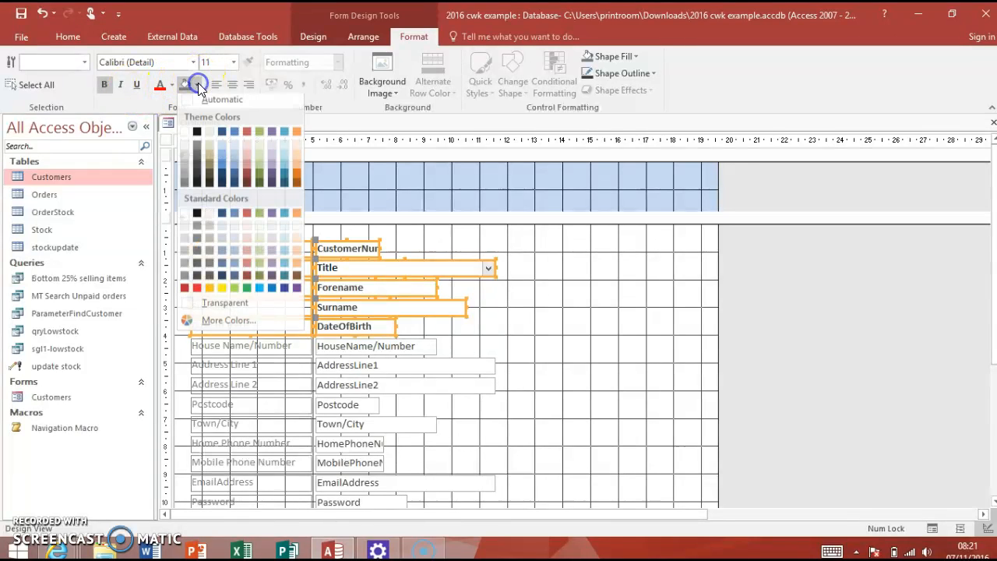
click(208, 138)
click(539, 293)
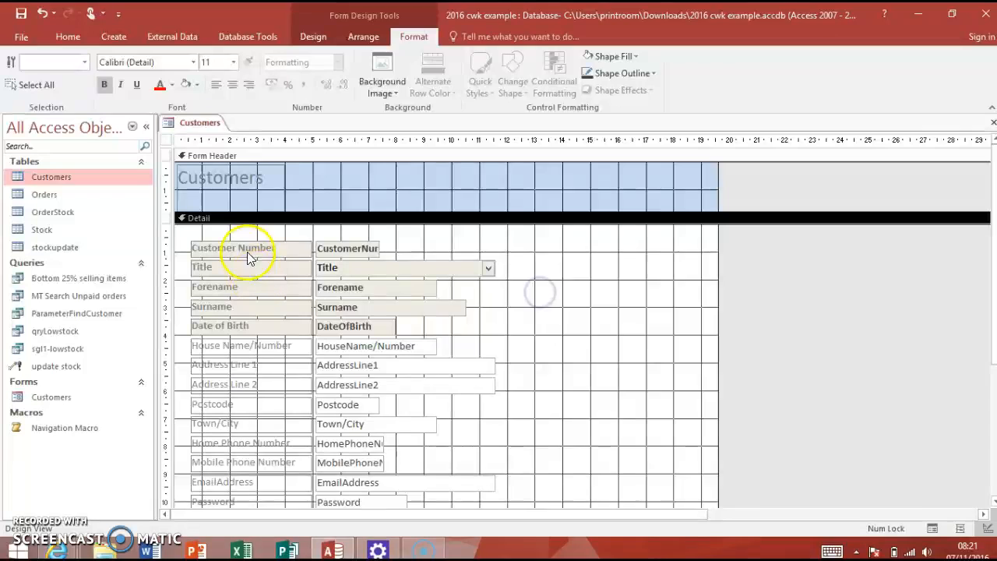
Step: Set the background of only the labels from Customer Number to Date of Birth to white
drag(250, 231, 245, 333)
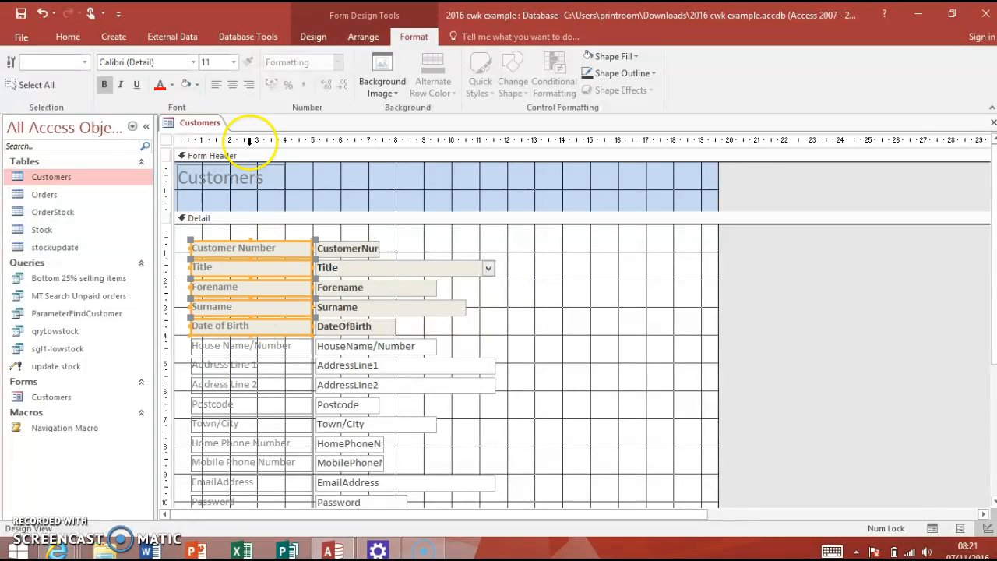
click(197, 84)
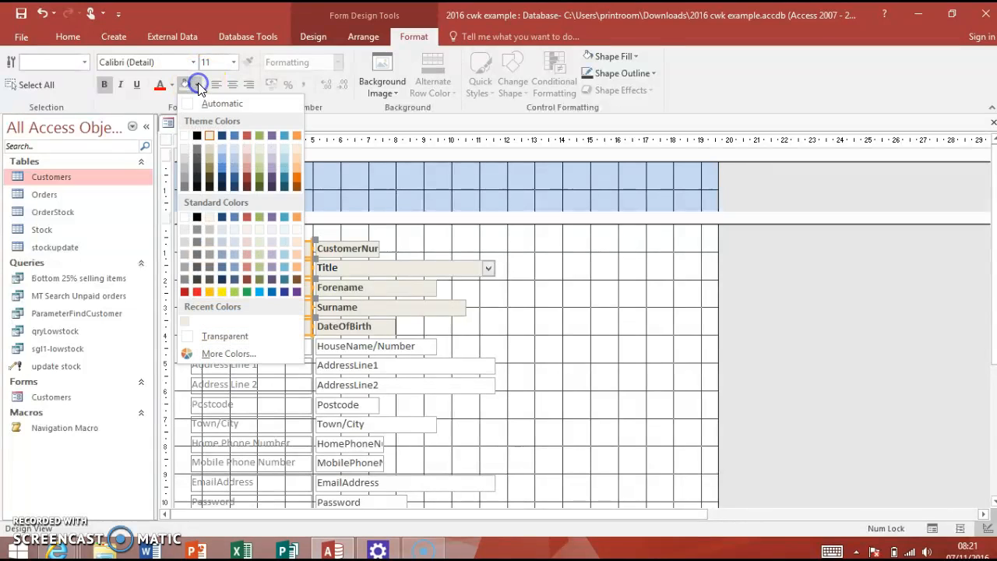
click(185, 136)
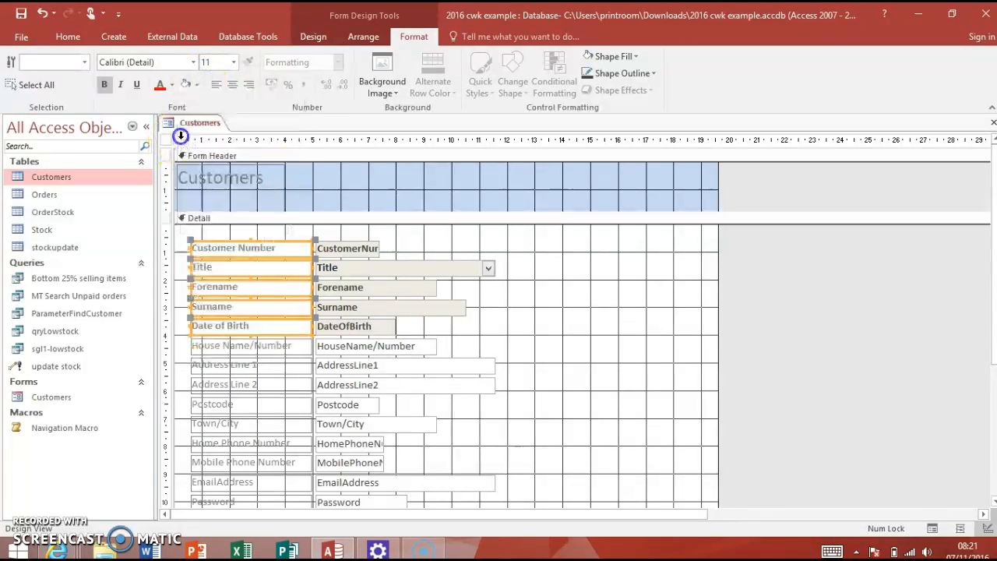
click(524, 327)
drag(481, 327, 198, 232)
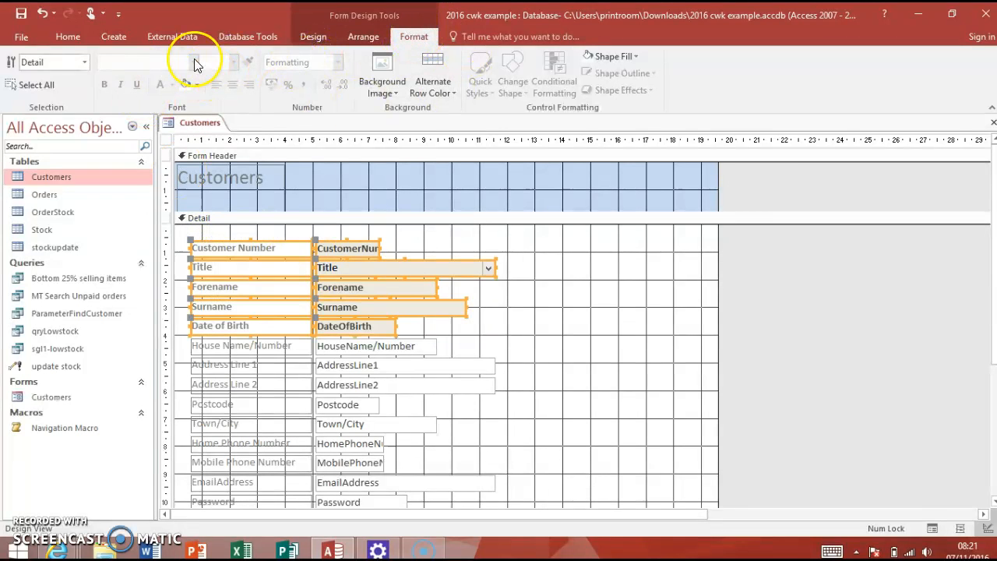
click(591, 318)
drag(437, 320, 340, 267)
click(490, 321)
drag(340, 328, 340, 327)
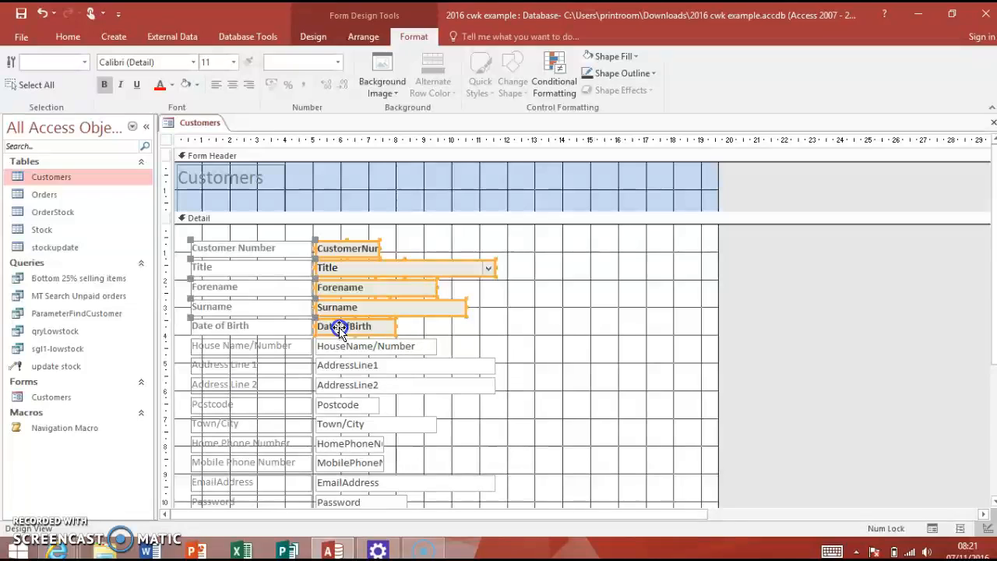
click(416, 240)
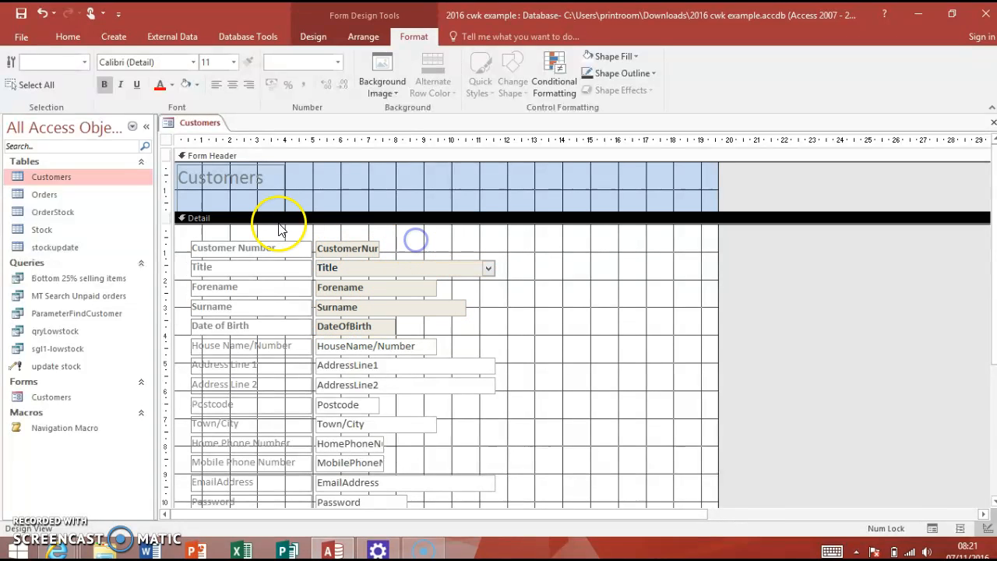
drag(261, 229, 260, 333)
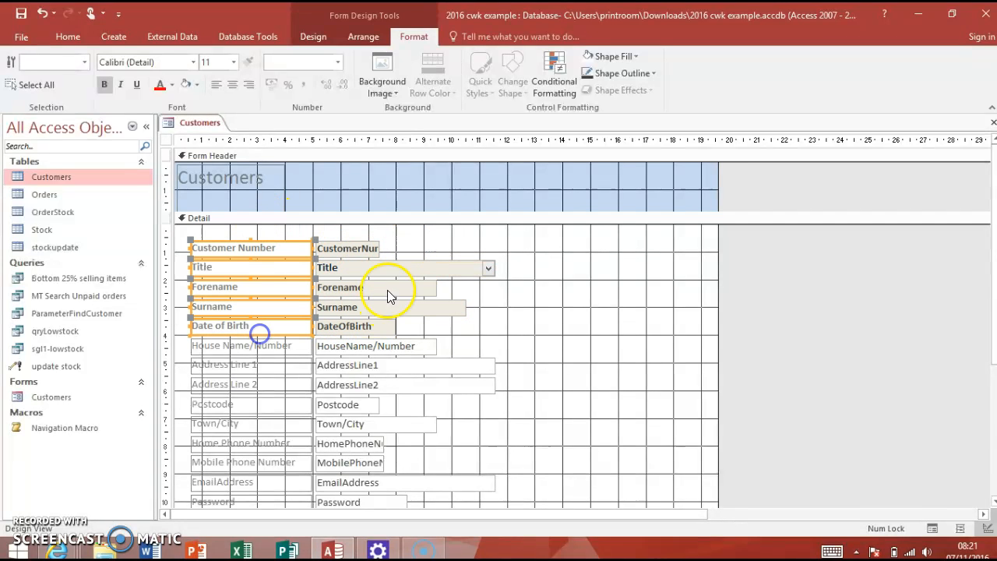
click(363, 248)
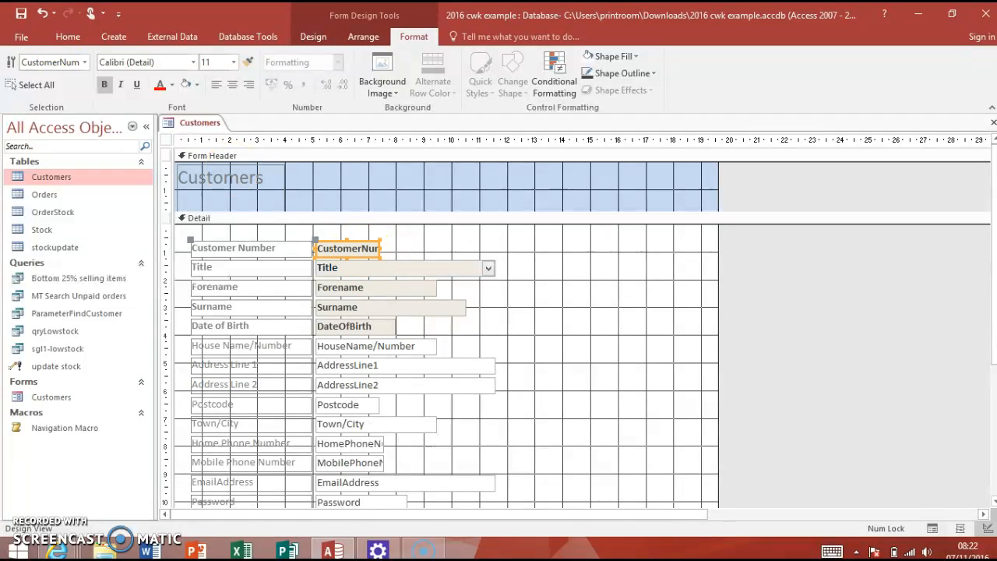
Step: Preview the bold, shaded fields of the Customers form in Form View and go back to Design View
click(317, 37)
click(17, 66)
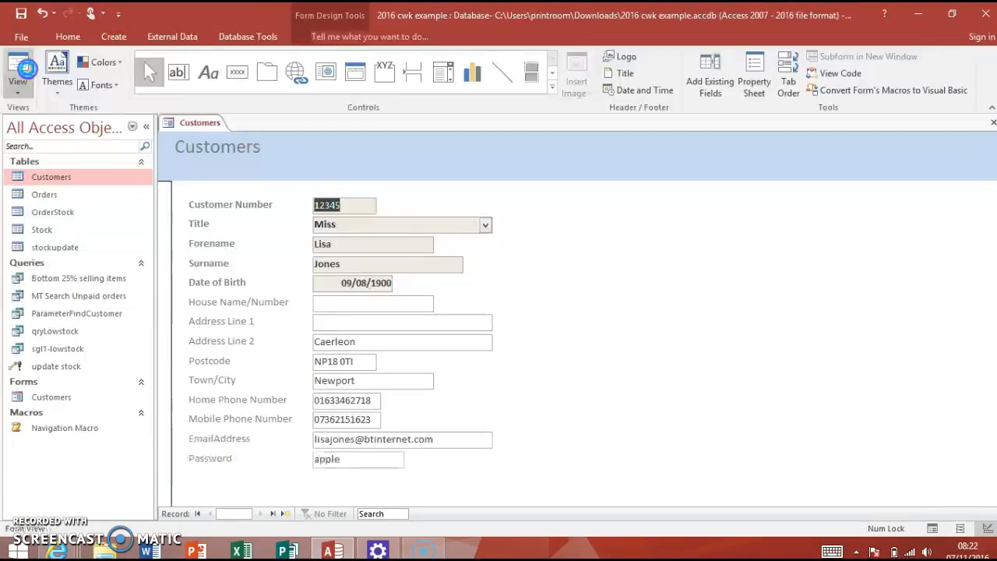
click(350, 205)
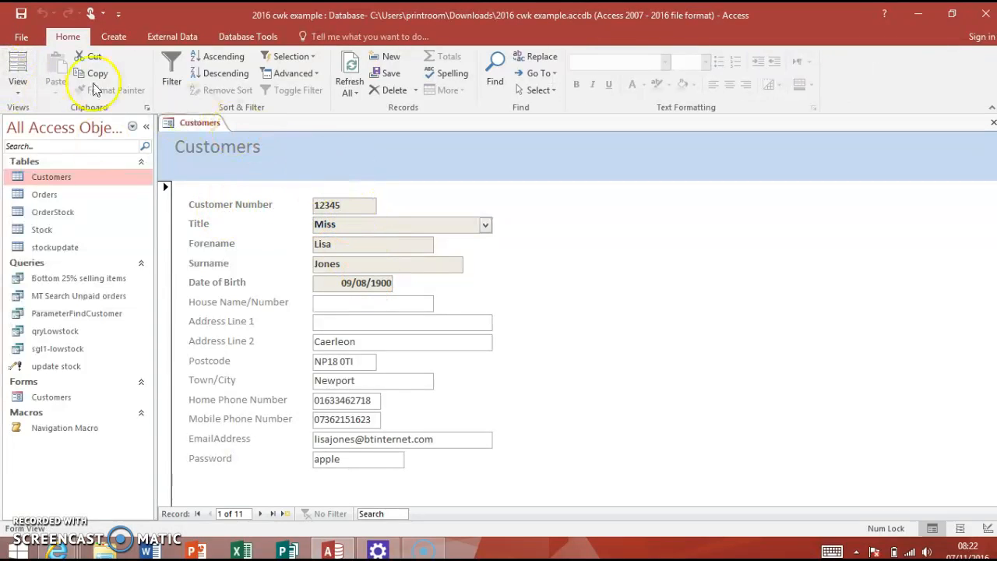
click(25, 92)
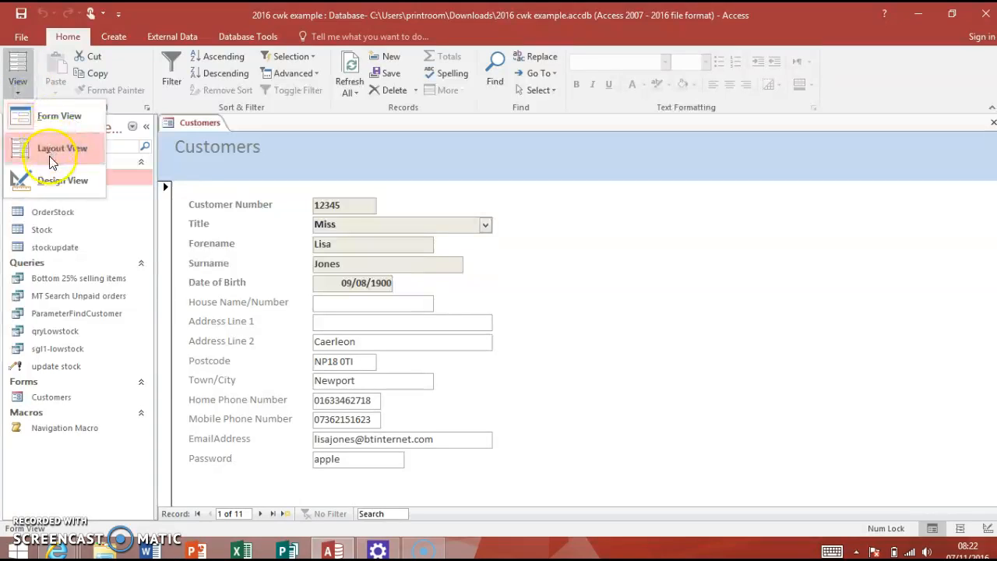
click(61, 192)
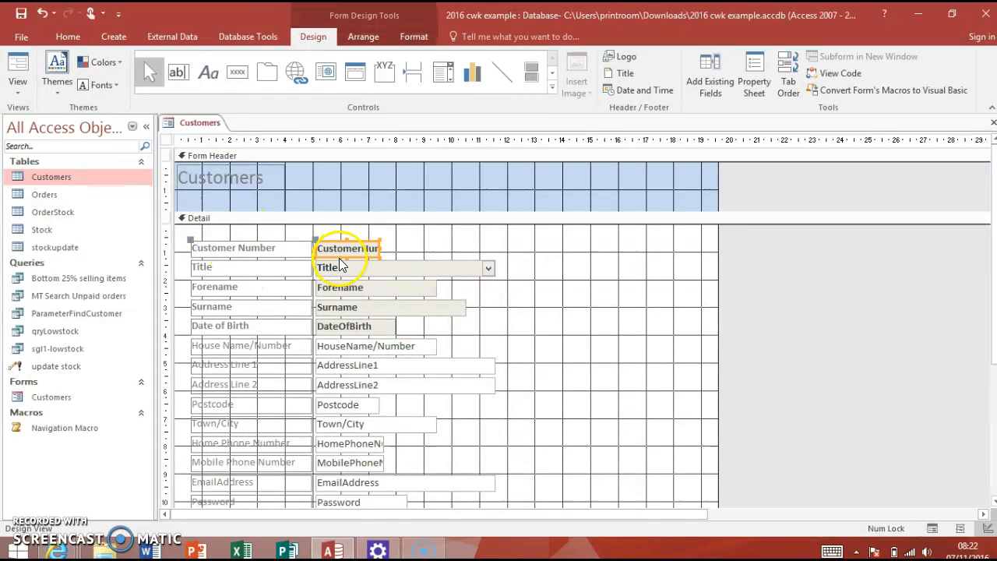
Step: Try inserting a space into the Customer Number text box's field name so it reads "Customer Number", and check it in Form View
click(362, 246)
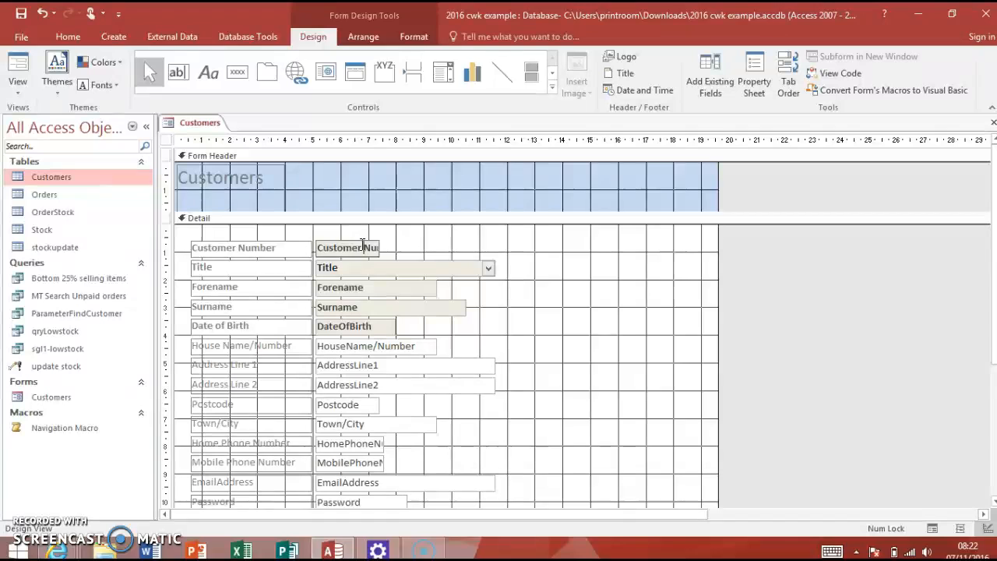
click(492, 267)
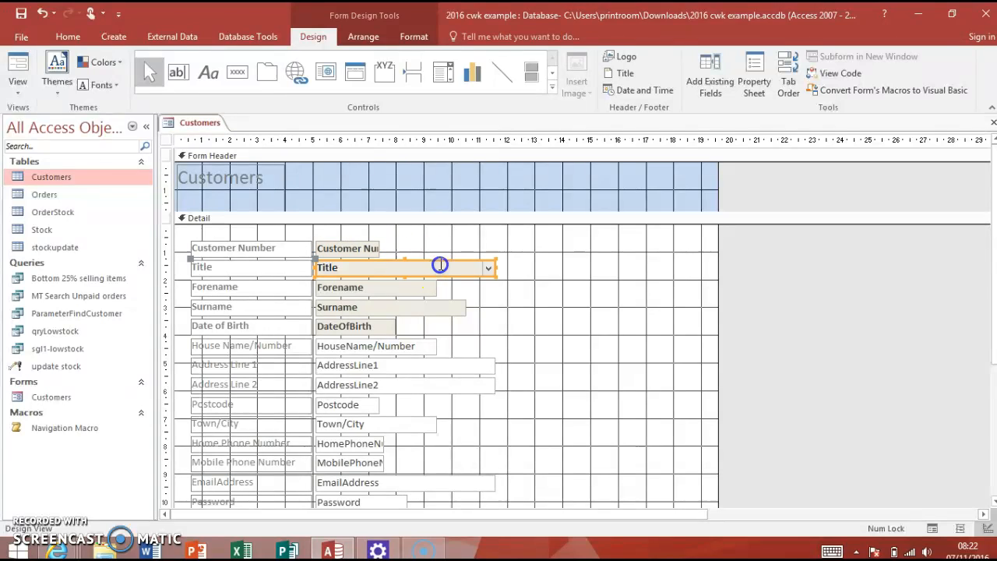
click(26, 58)
click(361, 204)
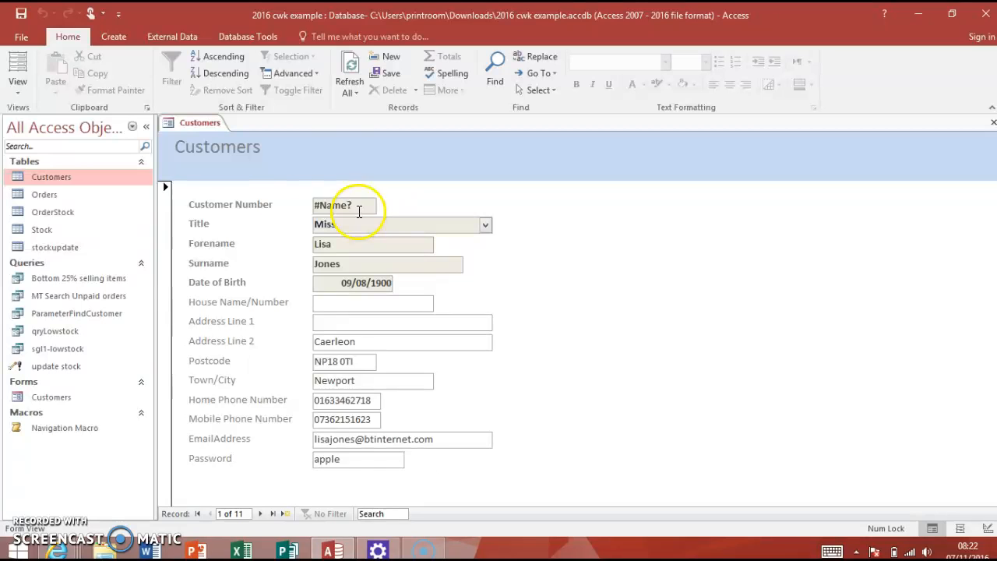
Step: Return to Design View and restore the Customer Number text box's field name to "CustomerNumber"
click(17, 90)
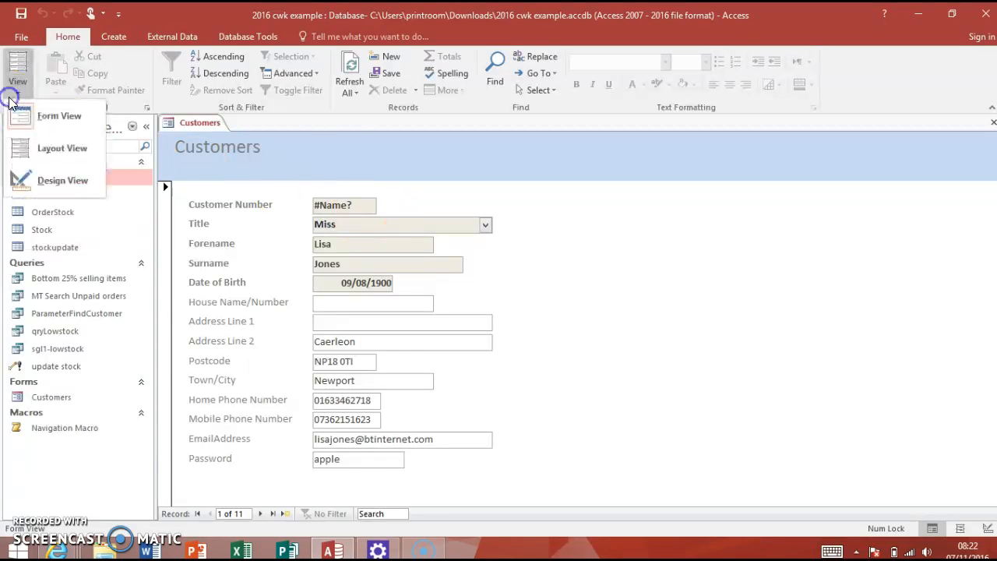
click(97, 176)
double_click(367, 249)
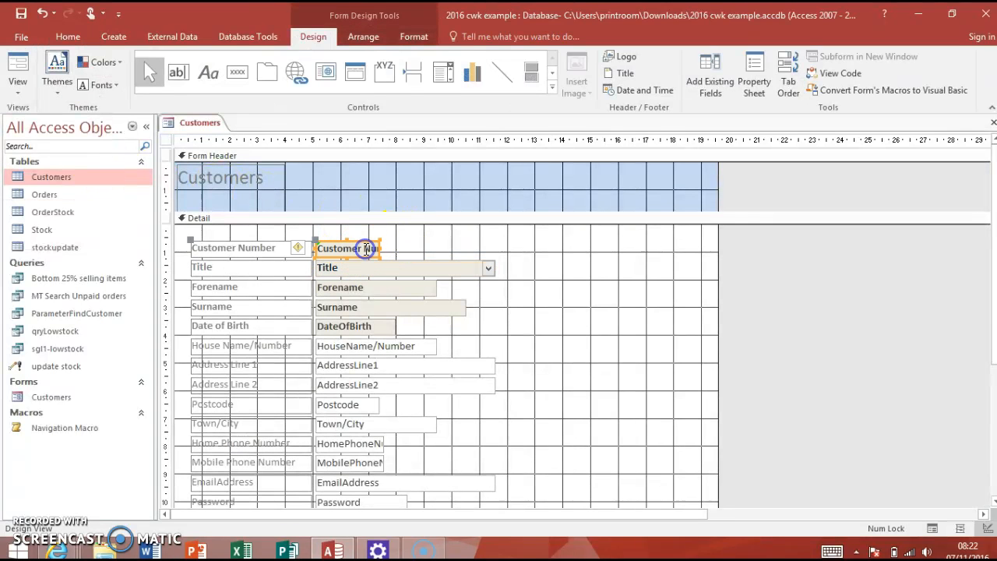
click(363, 247)
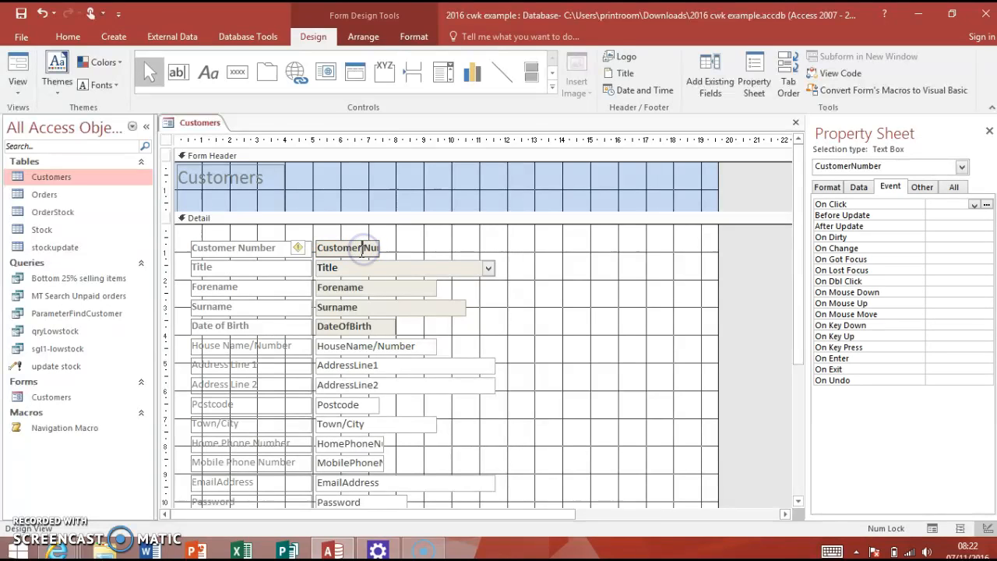
click(411, 252)
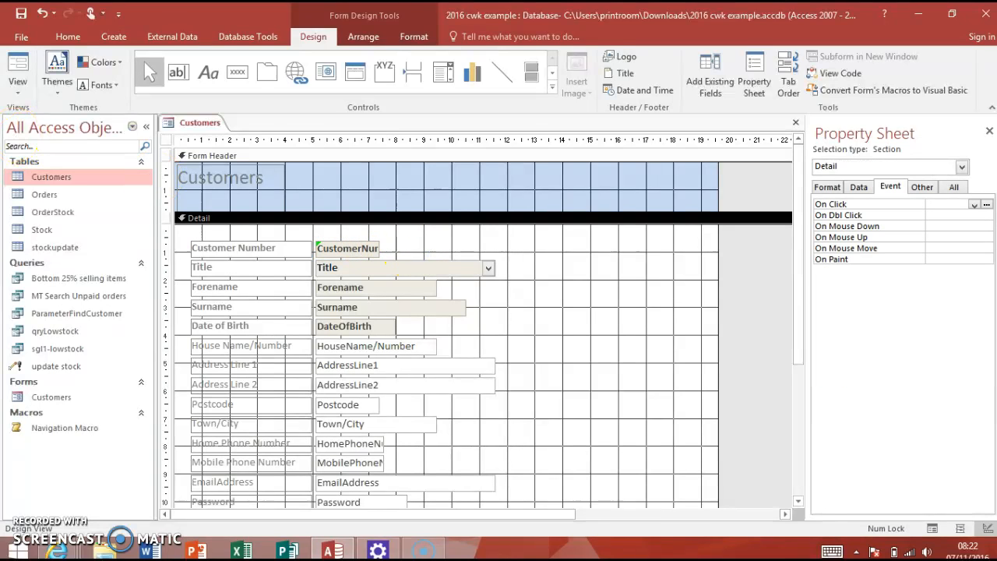
Step: Check the Customer Number field in Form View and return to Design View
click(12, 67)
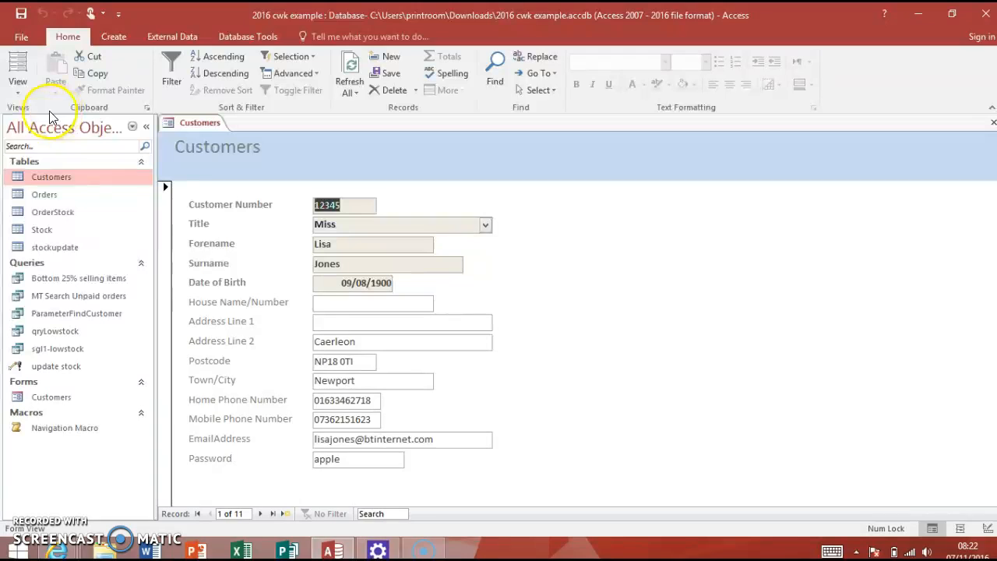
click(17, 89)
click(53, 181)
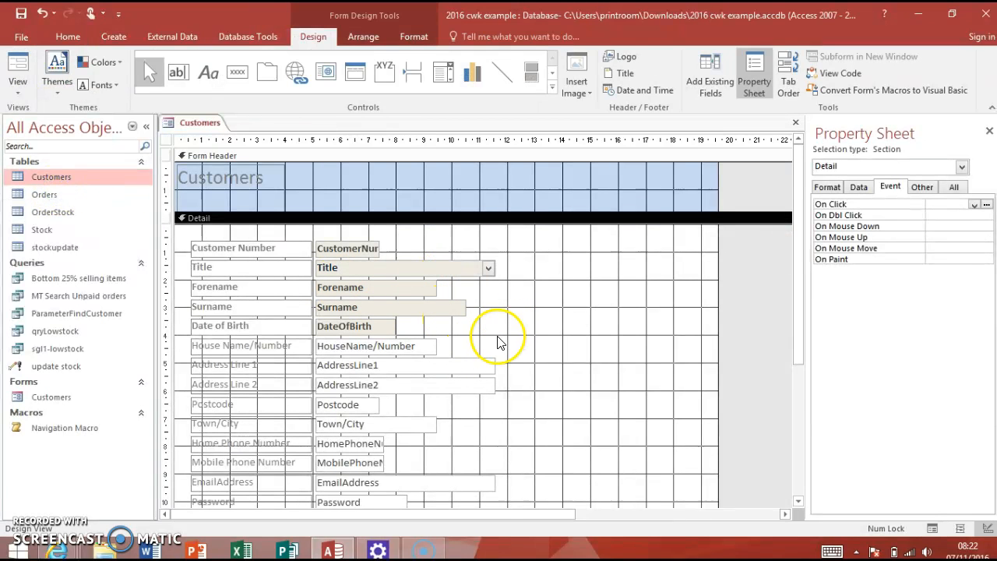
Step: Move the House Name/Number to Mobile Phone Number controls into a second column beside the personal details, and move EmailAddress and Password up
drag(799, 257, 800, 282)
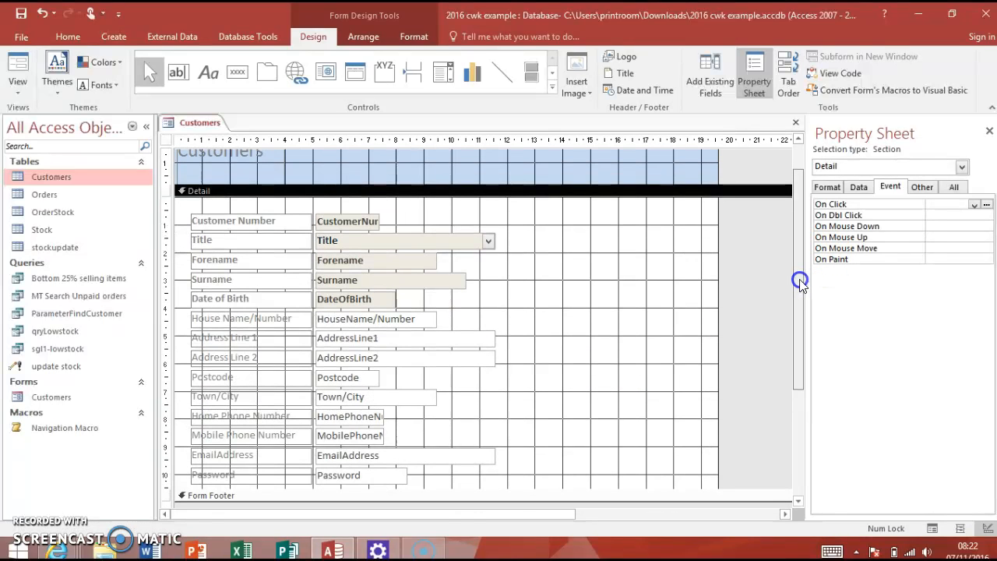
drag(518, 436, 525, 202)
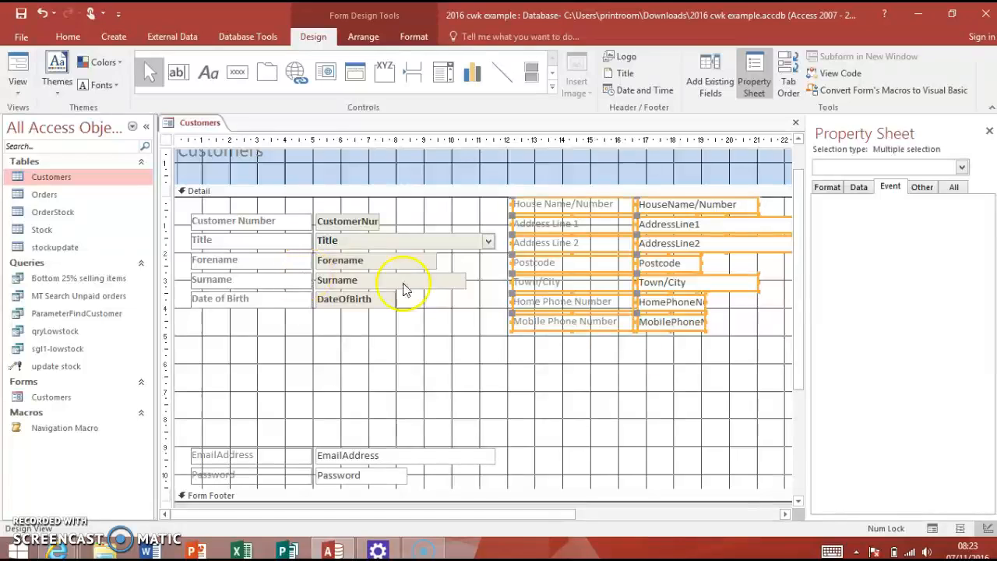
drag(502, 483, 200, 448)
drag(200, 449, 190, 366)
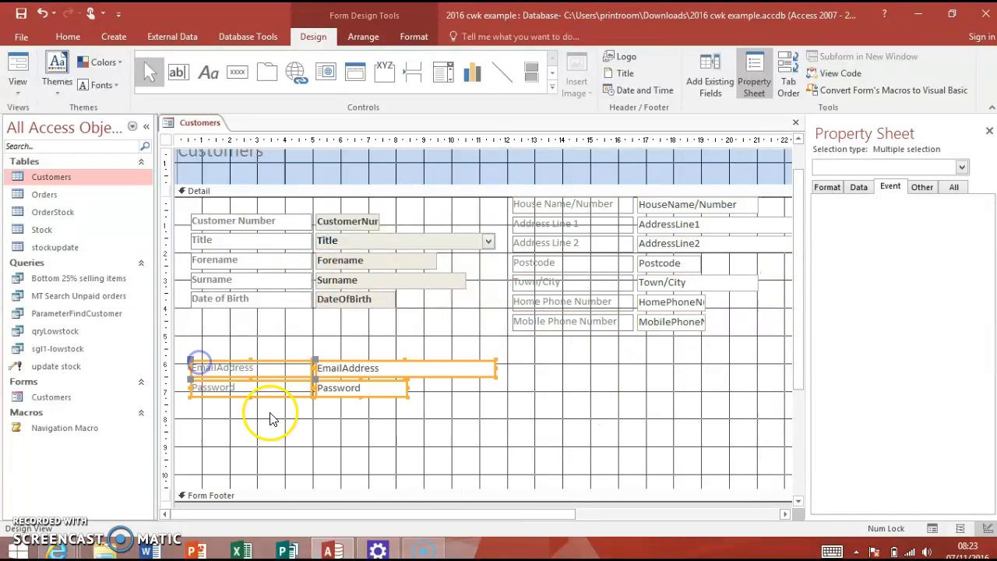
Step: Move the Home and Mobile Phone Number controls back to the first column, directly above EmailAddress
drag(724, 357, 212, 325)
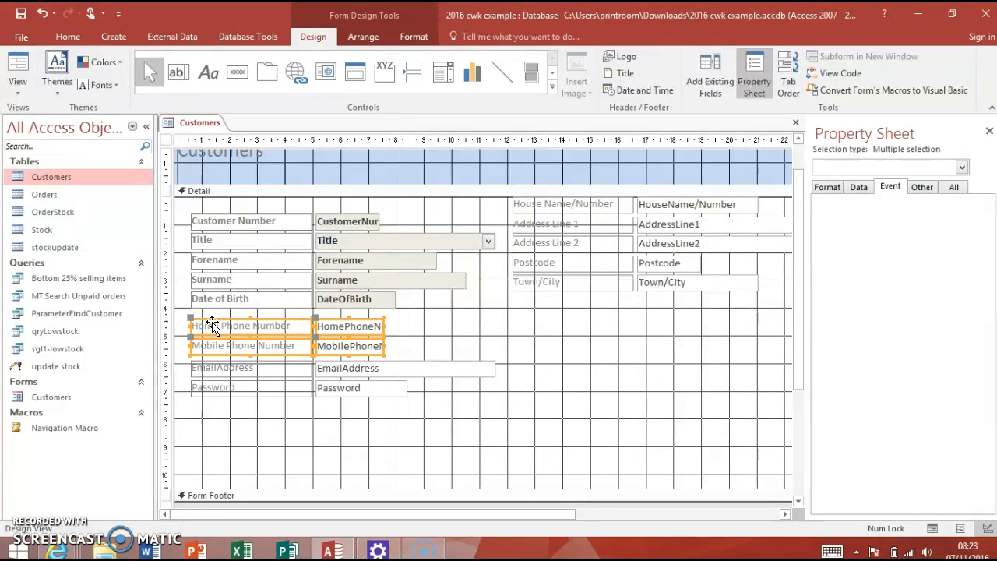
key(Down)
key(Down)
key(Down)
key(Down)
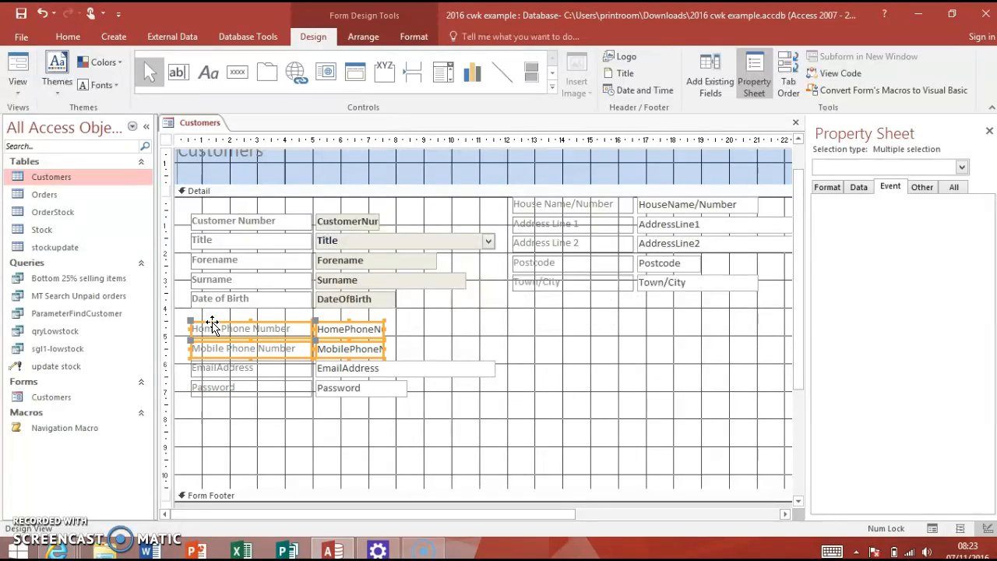
click(426, 428)
Step: Preview the rearranged two-column layout of the Customers form in Form View and go back to Design View
click(11, 66)
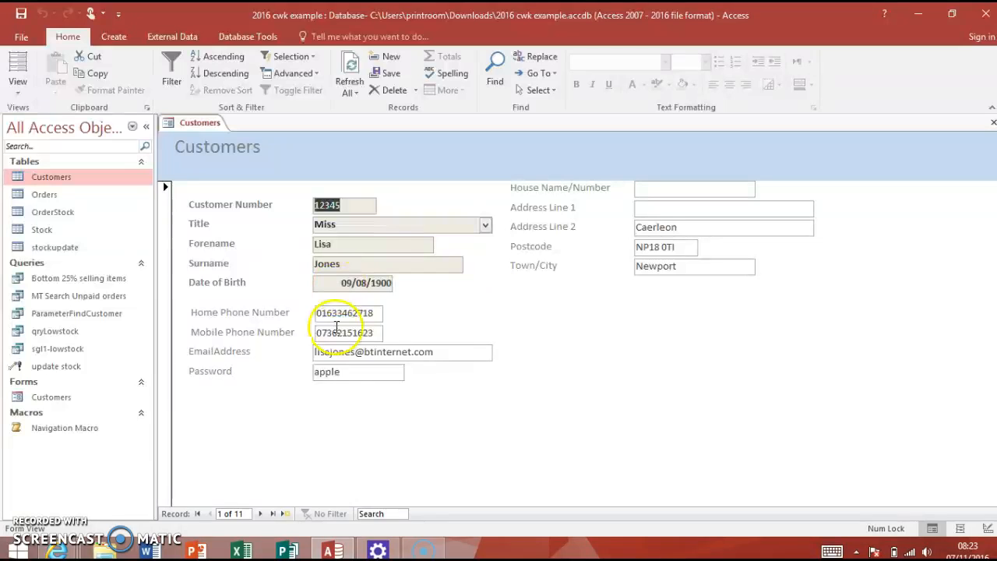
click(17, 82)
click(35, 180)
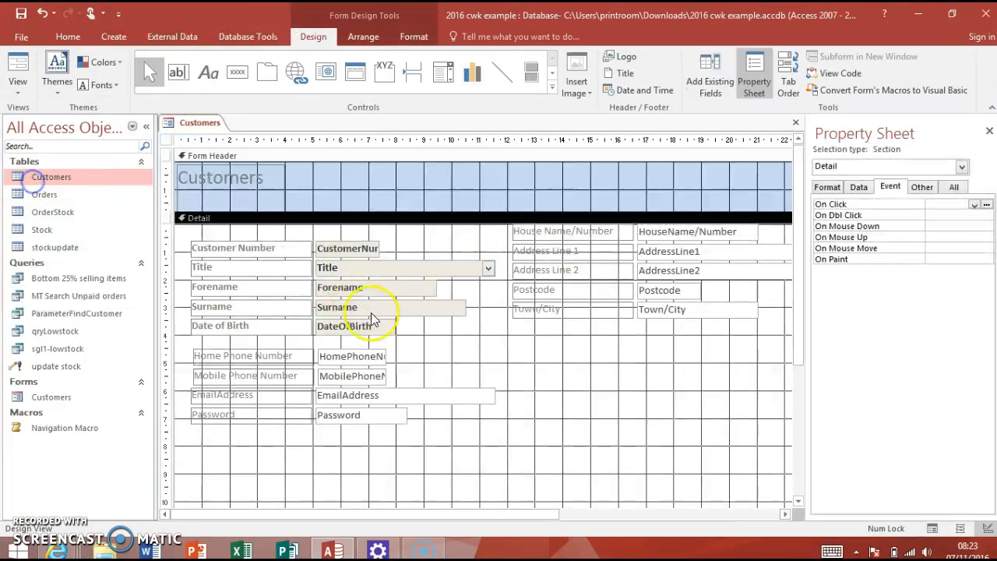
Step: Widen the EmailAddress text box so that it extends to about the 17.5 cm mark on the ruler
click(472, 395)
drag(495, 396, 659, 398)
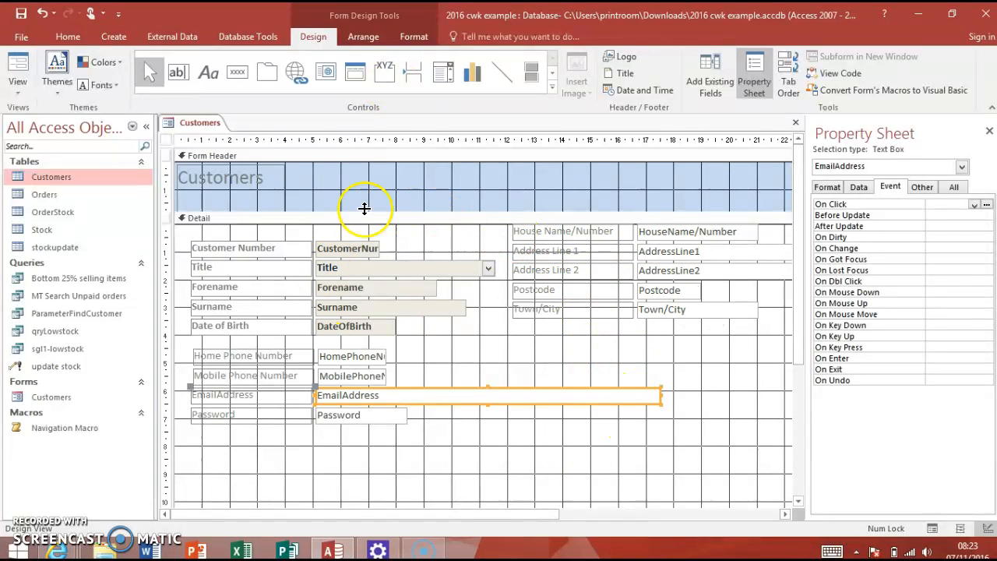
click(402, 37)
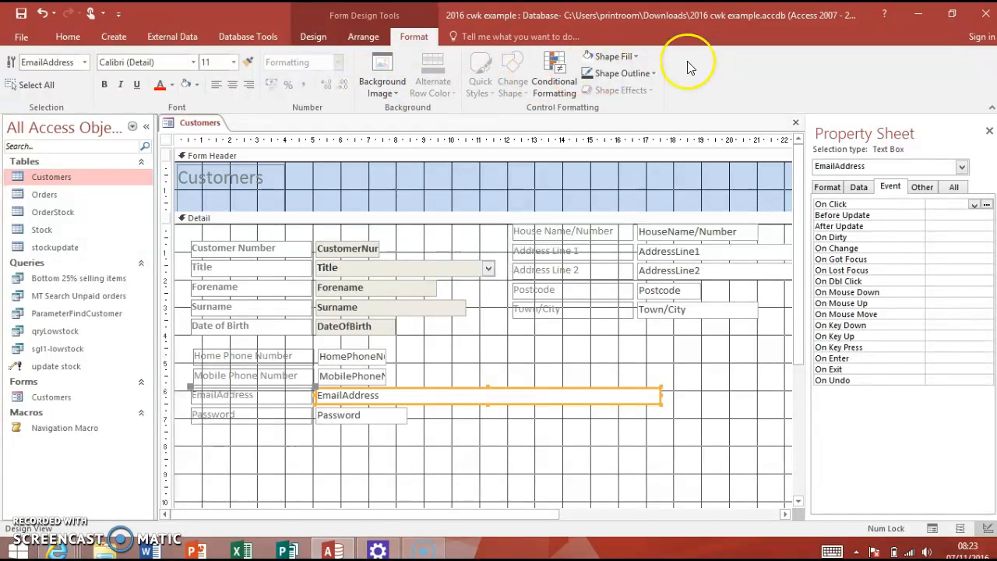
click(653, 73)
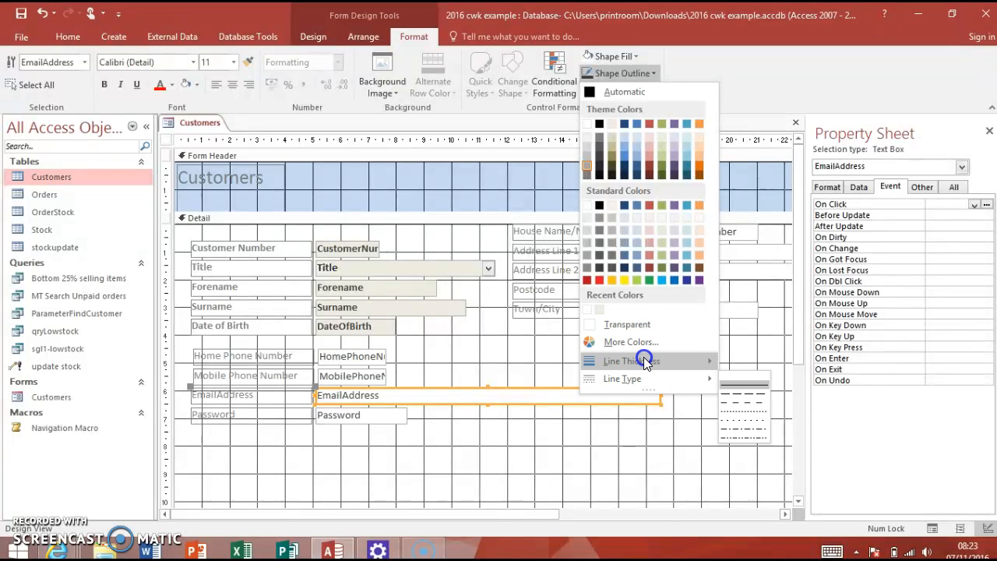
mouse_move(644, 362)
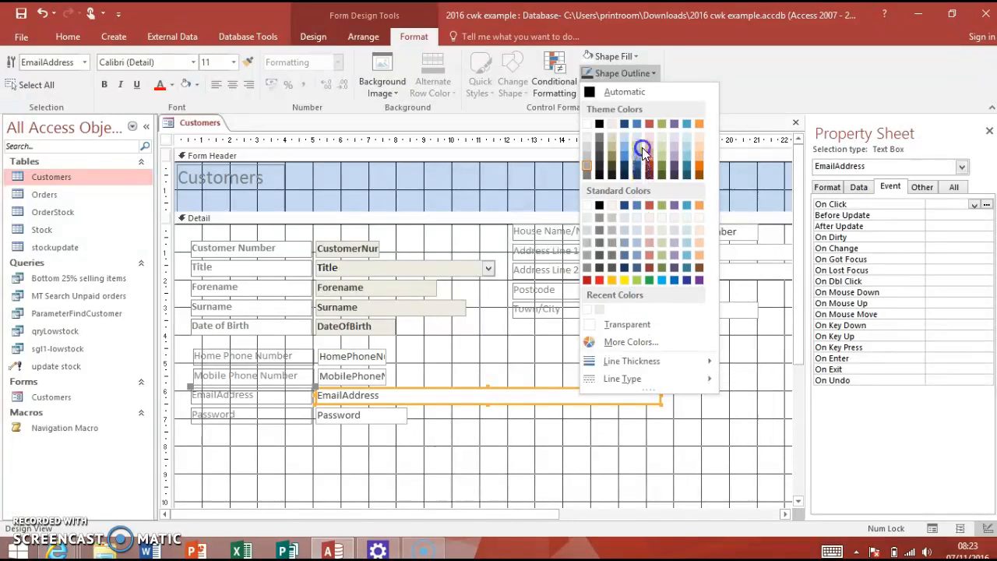
click(632, 55)
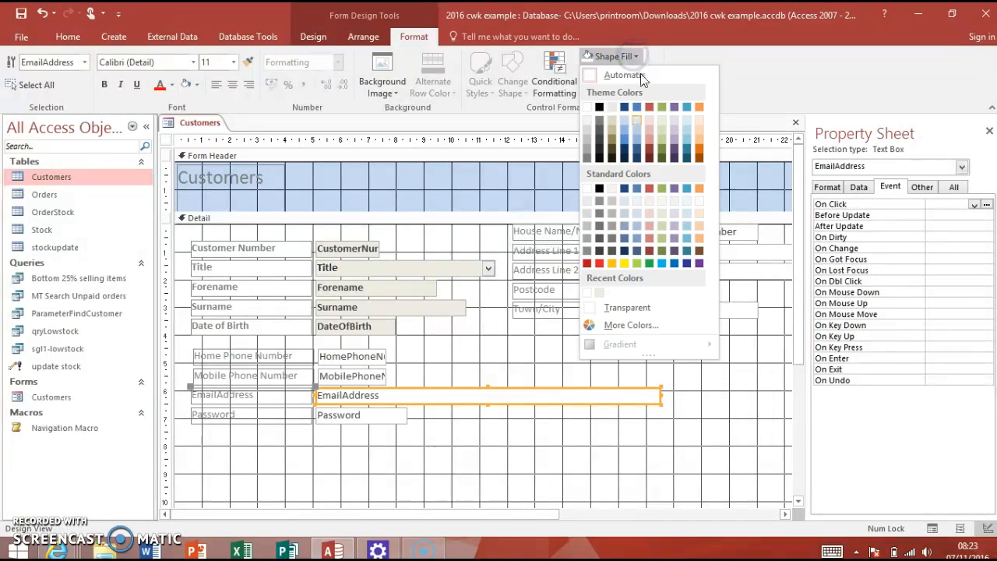
click(468, 461)
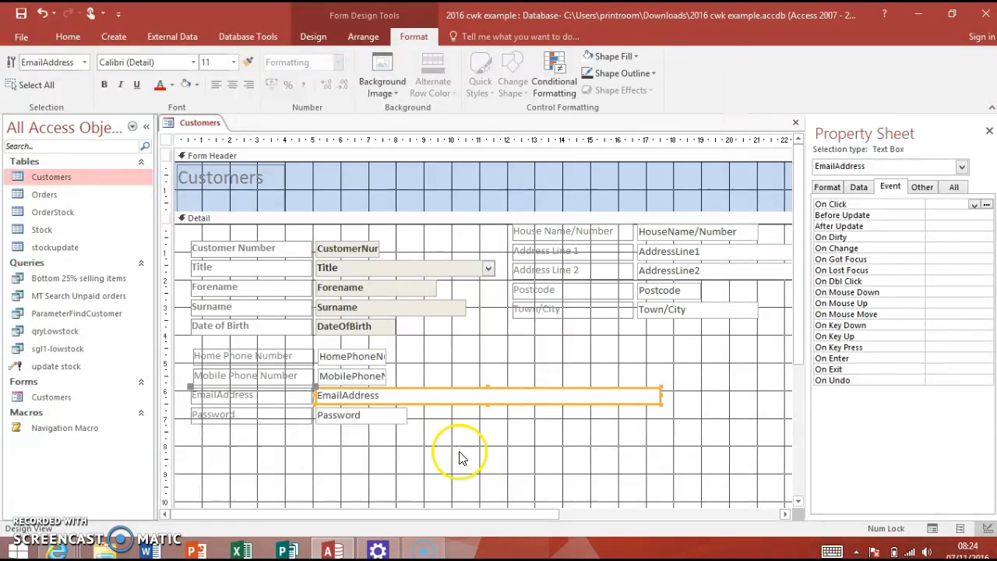
click(458, 470)
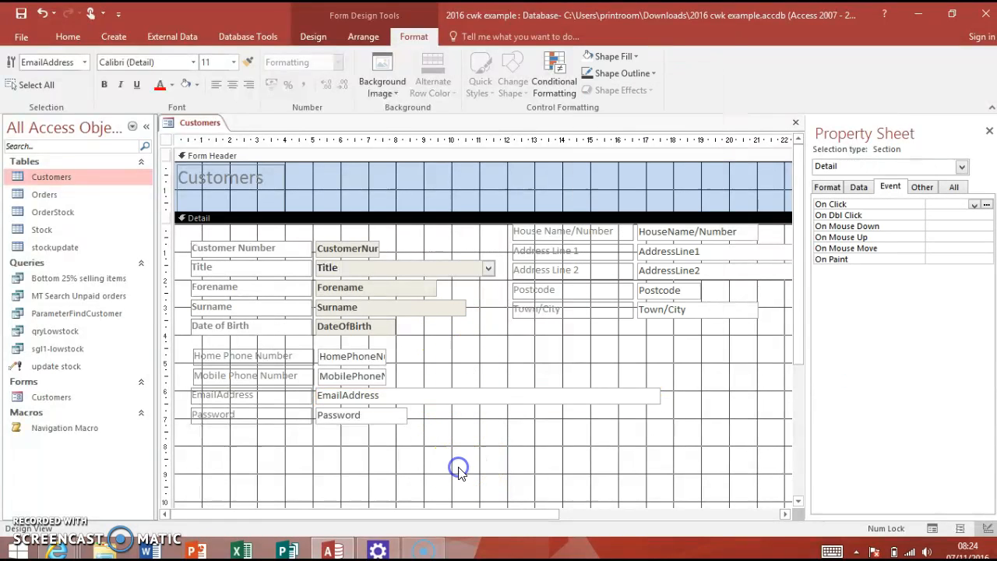
Step: Give the Detail section of the form a light blue background
right_click(487, 347)
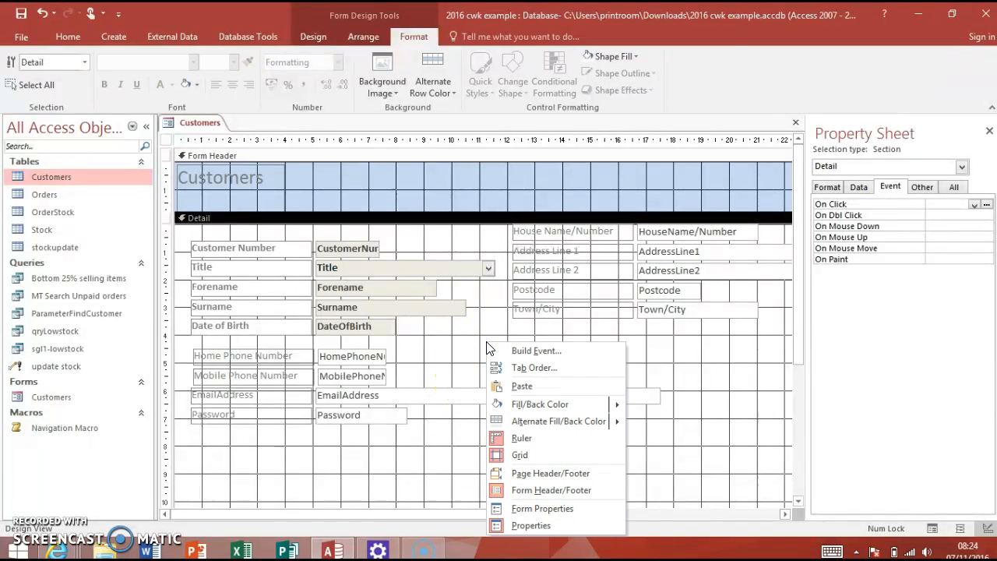
mouse_move(550, 405)
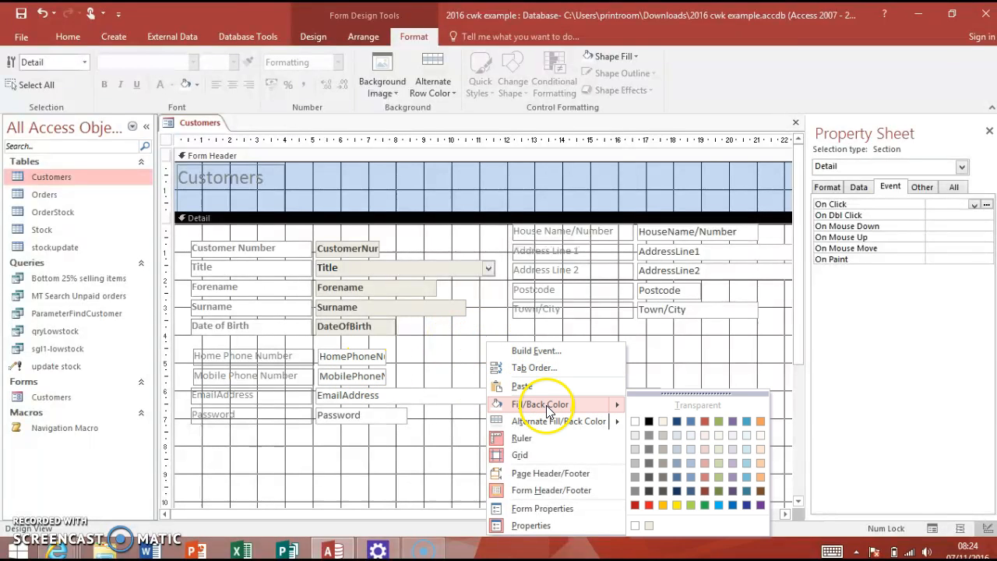
click(673, 437)
Step: Set the background of the form's Detail section to the palest orange tint
right_click(643, 358)
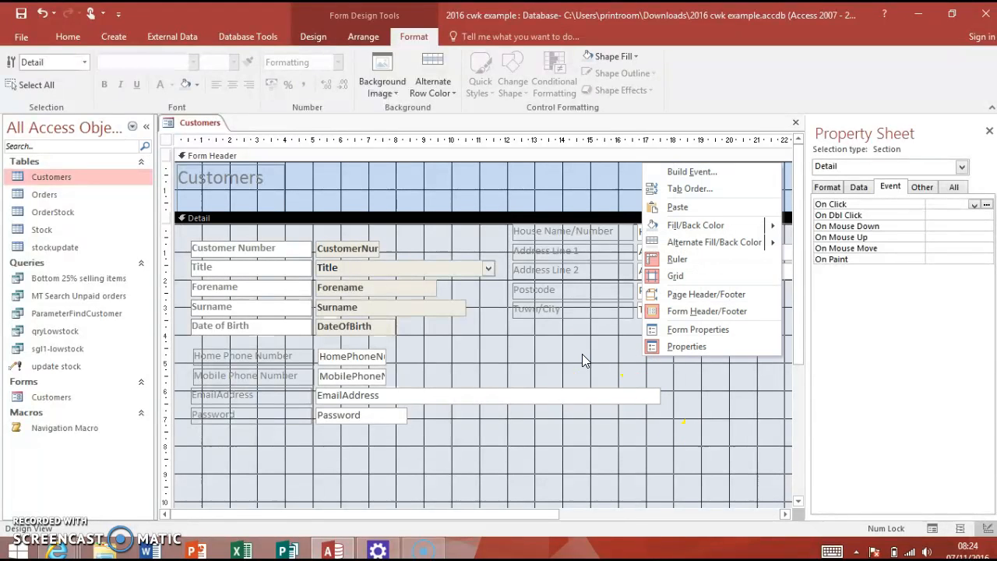
mouse_move(753, 226)
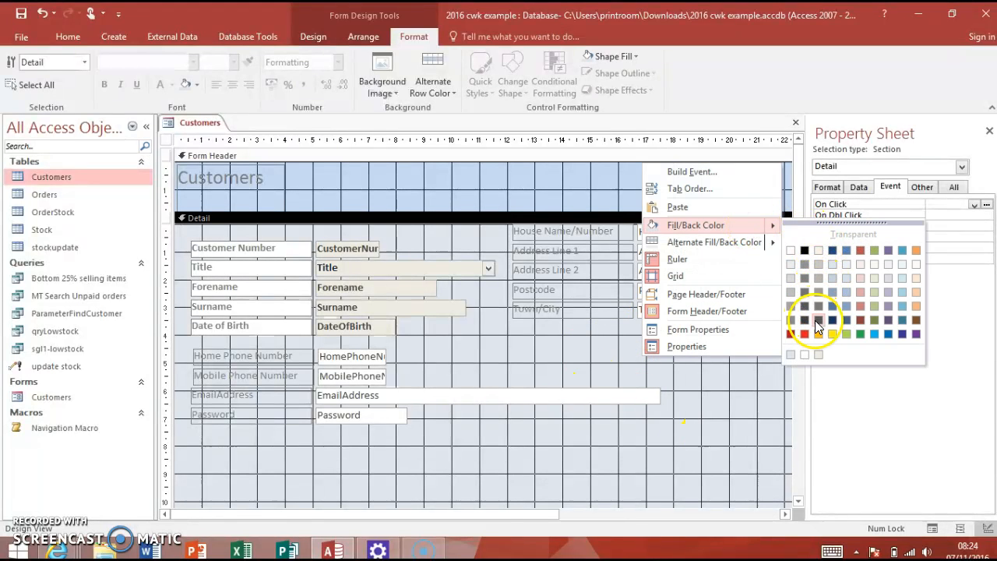
click(917, 266)
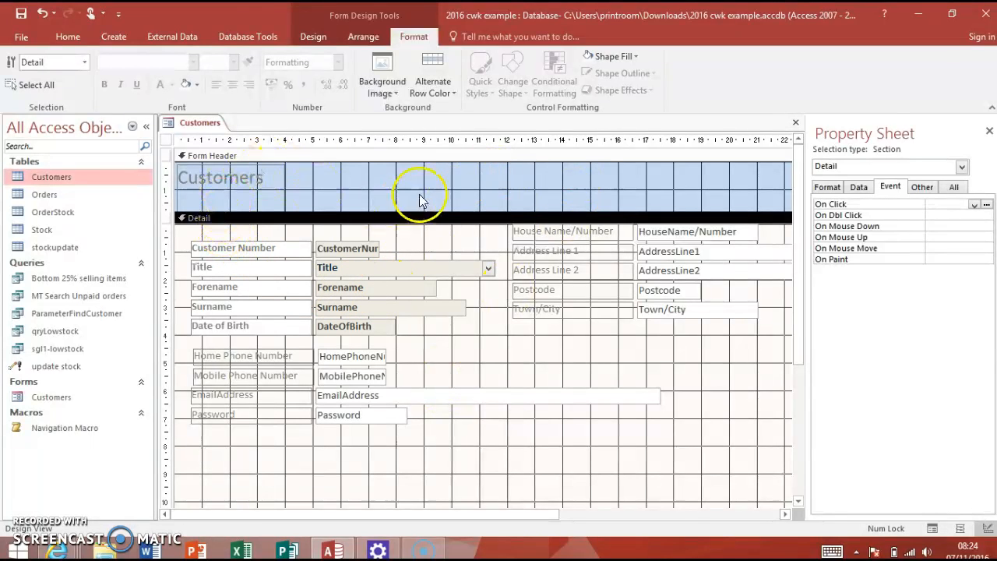
Step: Add a label about 8 cm wide beside the Customers title in the Form Header, with the filler text "lklklklk"
click(371, 36)
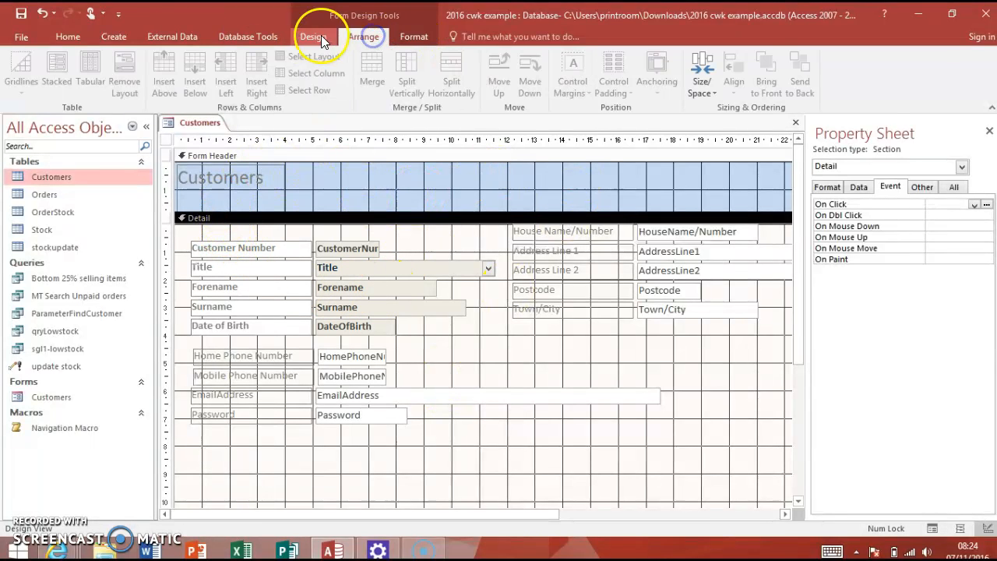
click(315, 37)
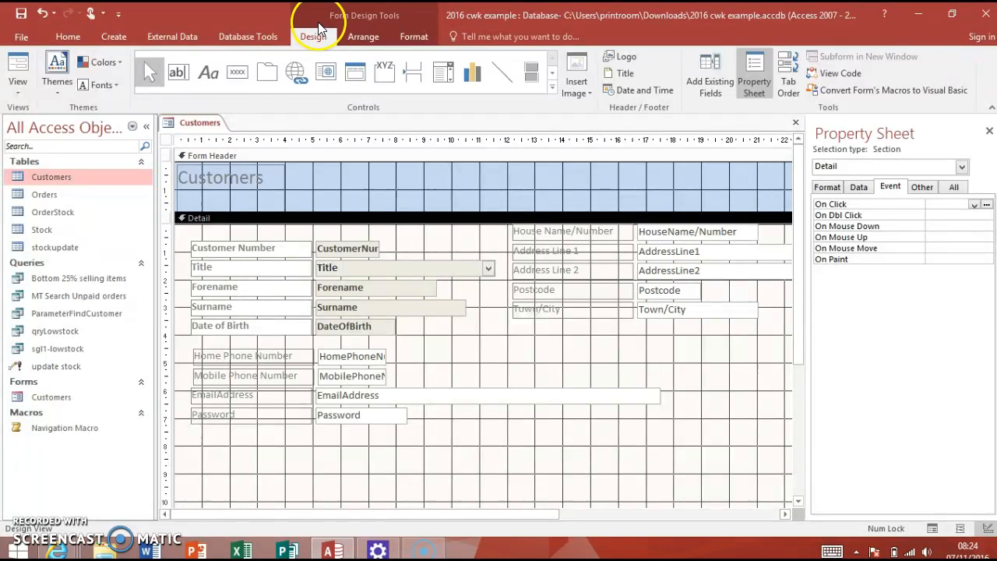
click(200, 73)
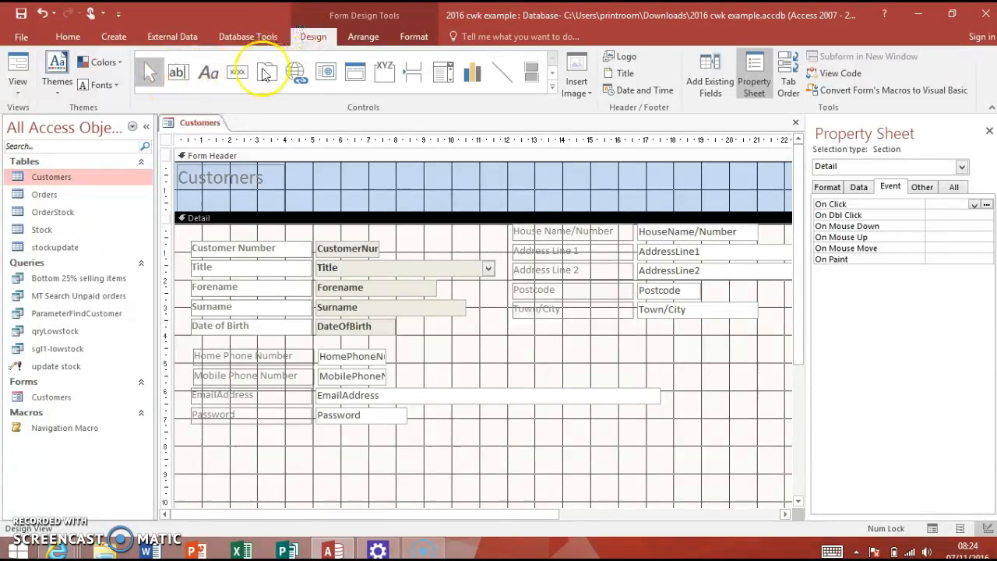
click(176, 71)
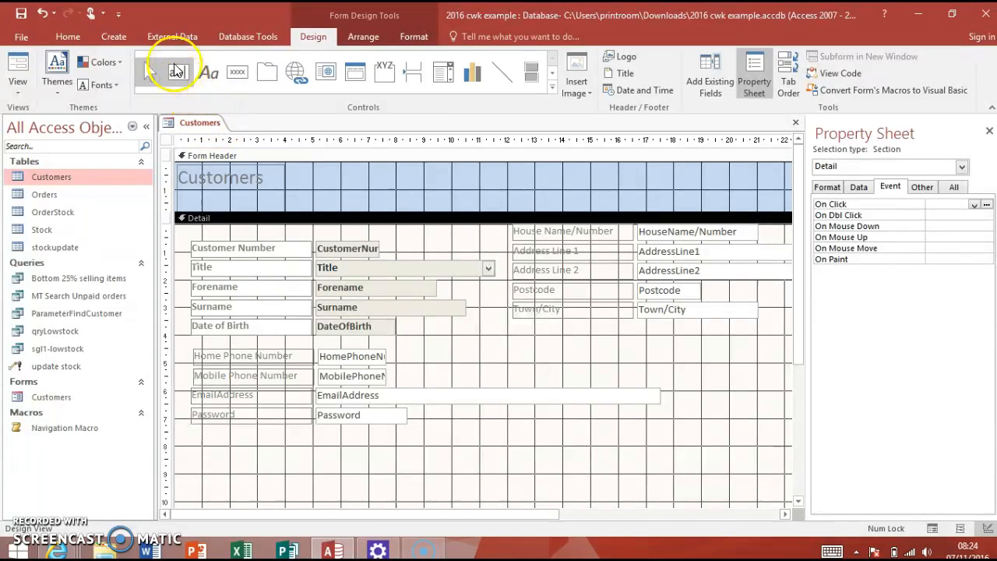
click(209, 78)
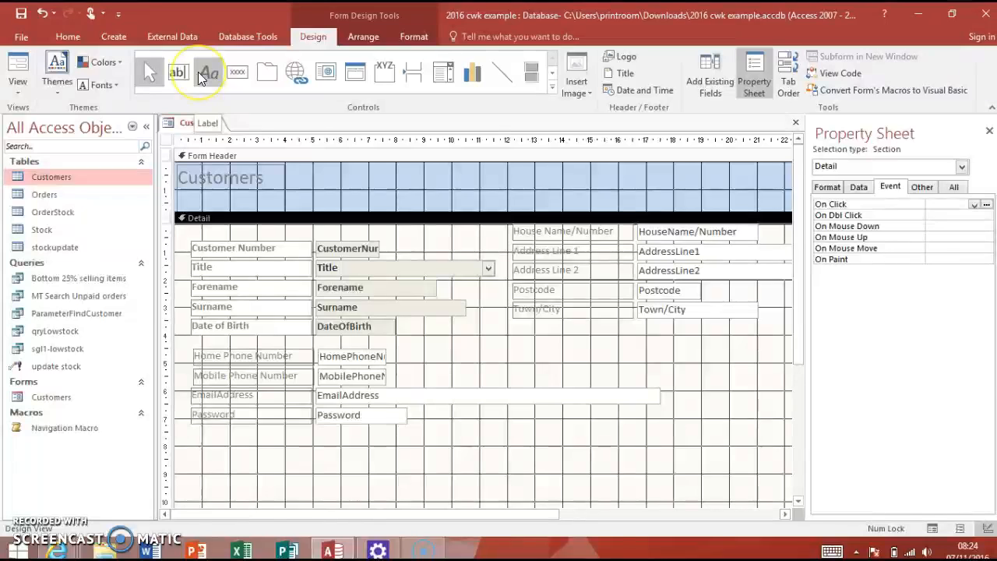
click(198, 72)
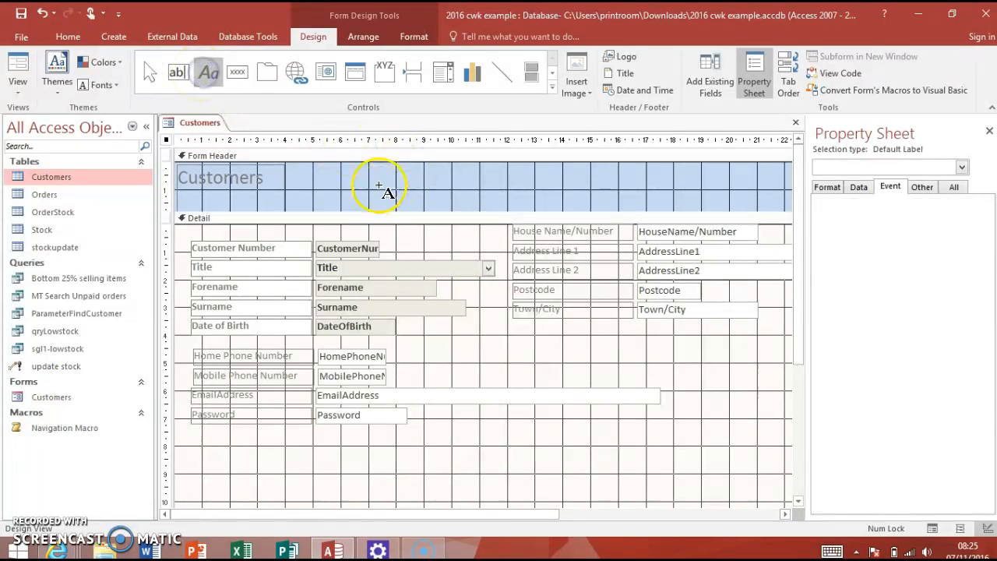
drag(385, 180, 597, 203)
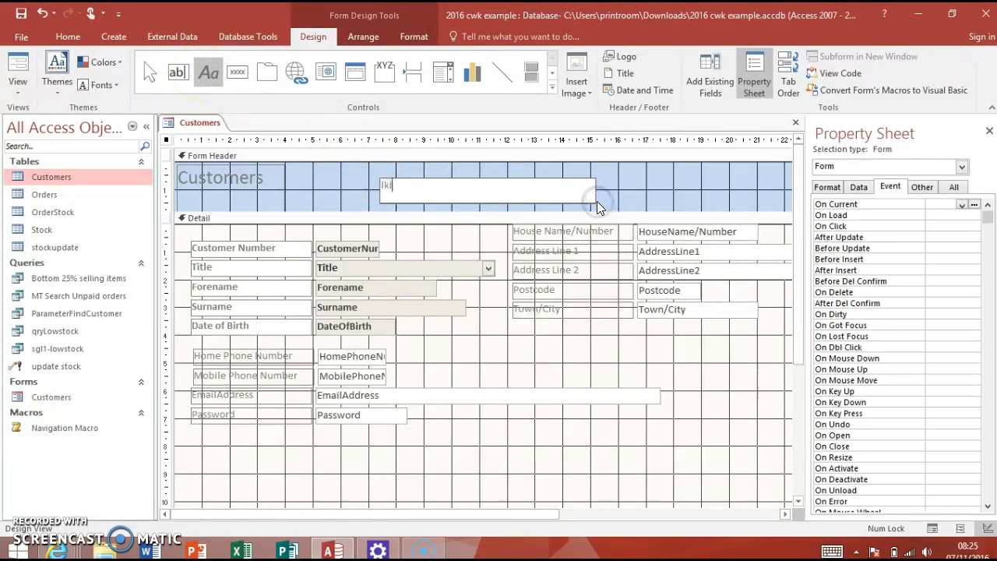
click(634, 189)
click(543, 188)
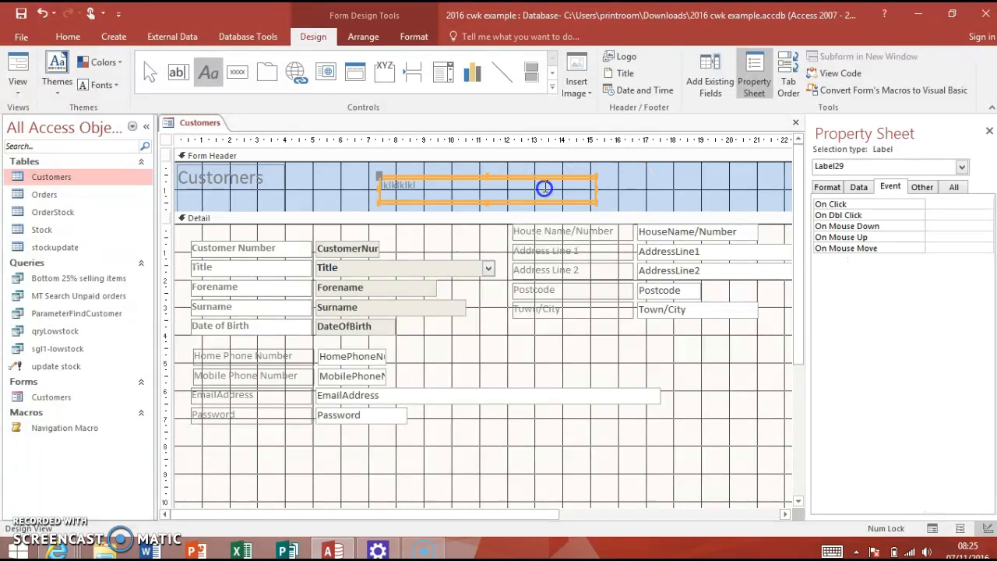
click(546, 185)
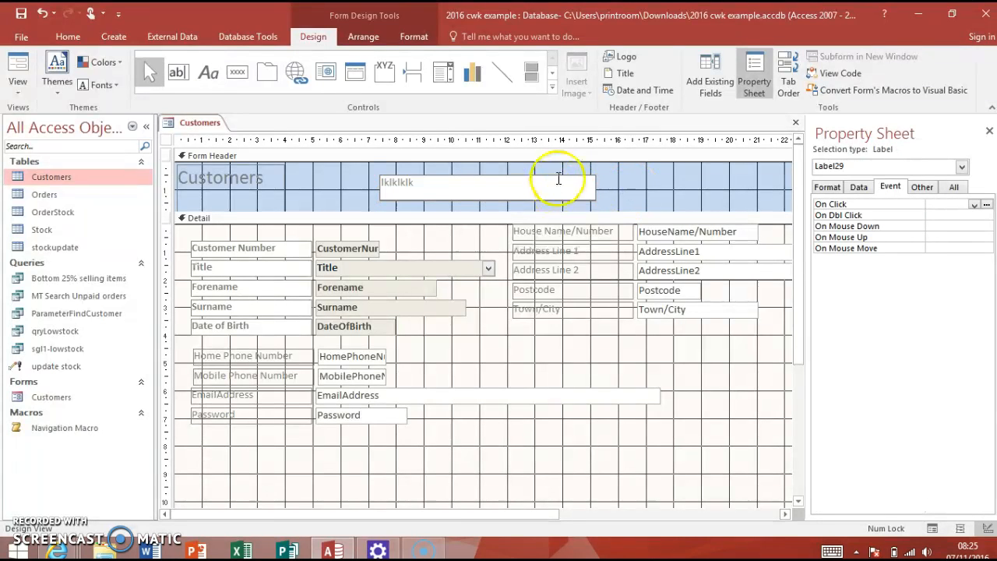
Step: Remove the filler-text label from the Form Header by cutting it
click(519, 171)
click(517, 194)
right_click(516, 194)
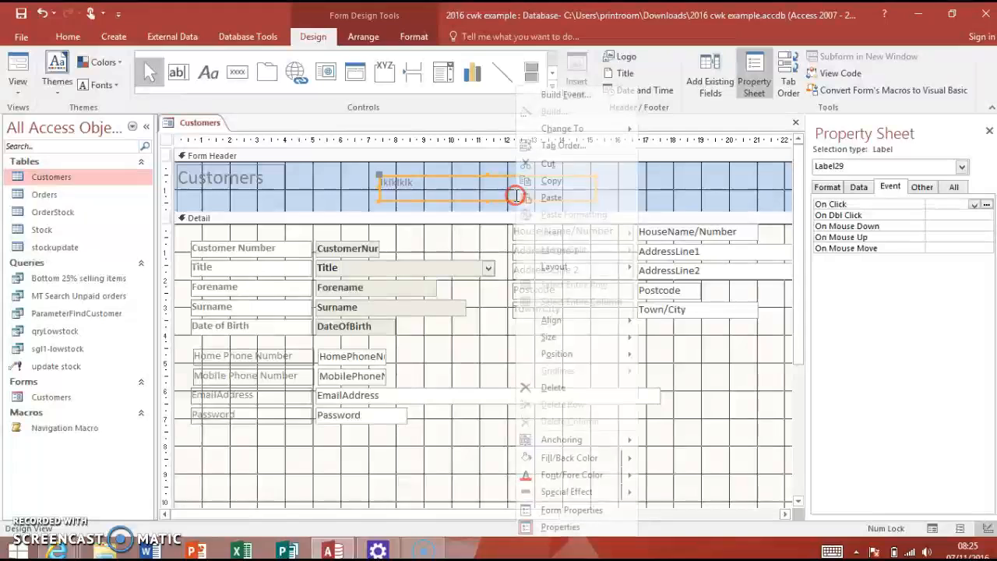
click(558, 163)
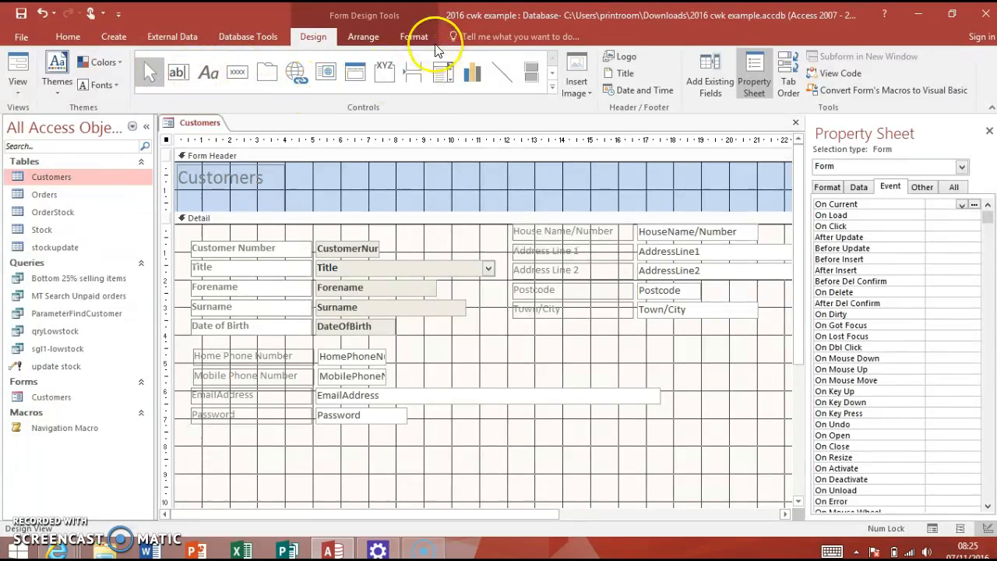
Step: Draw a command button about 2.3 cm wide below the Password field in the Detail section and cancel the Command Button Wizard
click(239, 76)
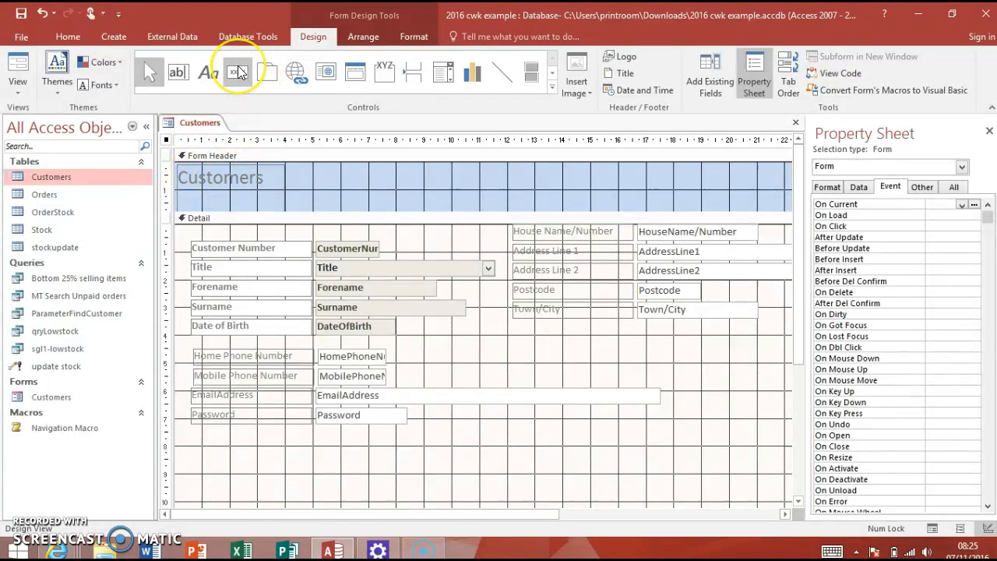
click(232, 74)
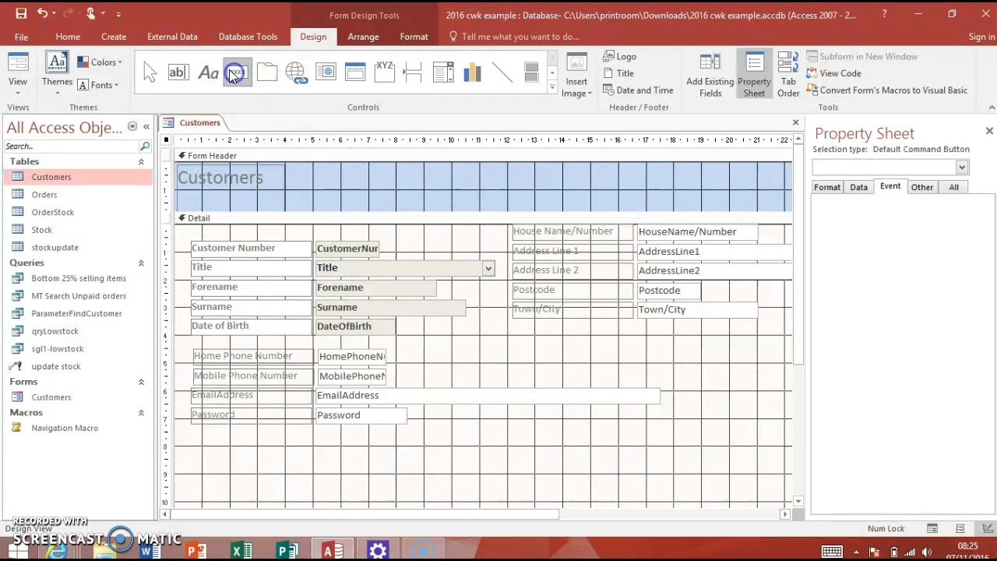
drag(193, 454, 257, 484)
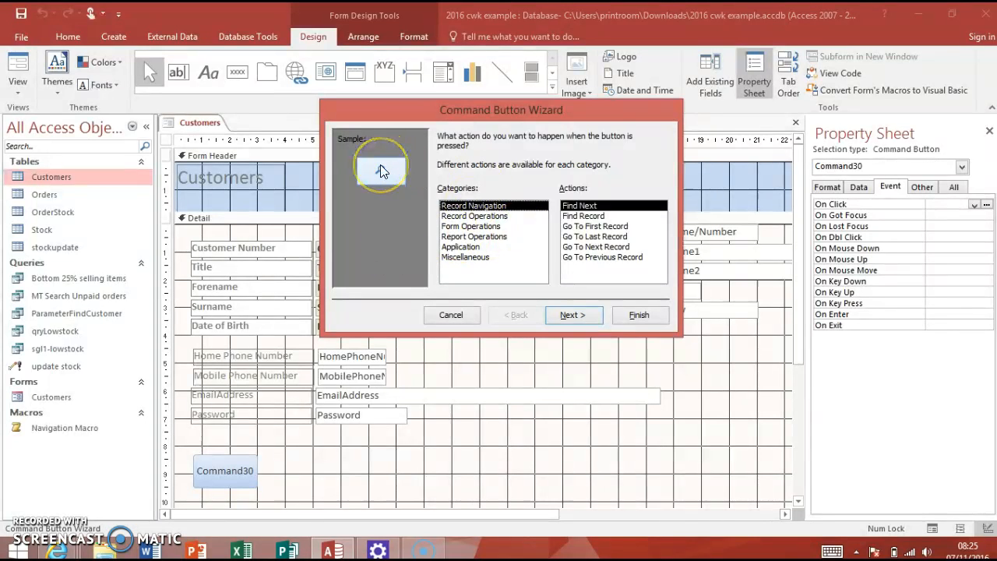
click(451, 315)
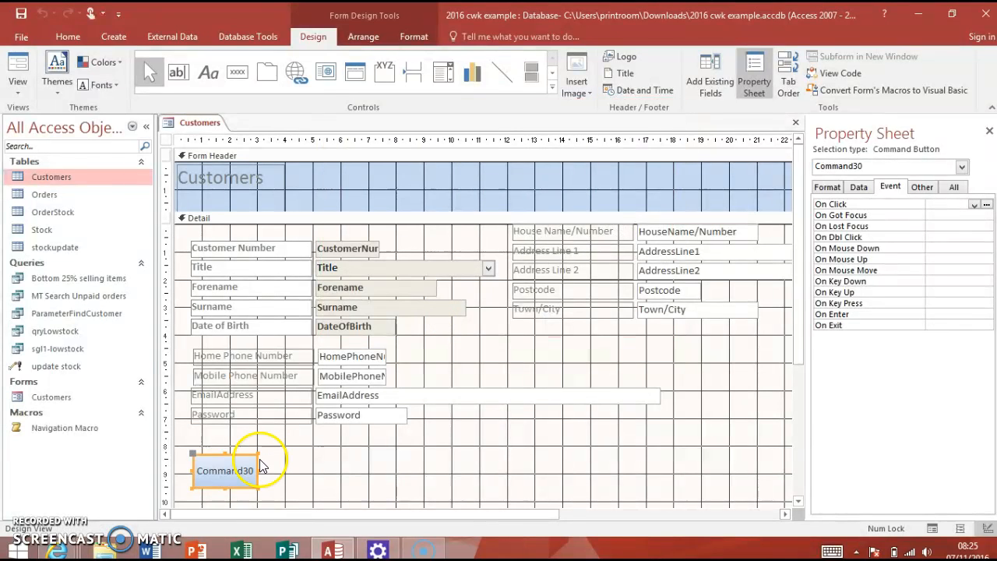
Step: Change the caption of the new command button to "Delete Record"
drag(199, 473, 262, 476)
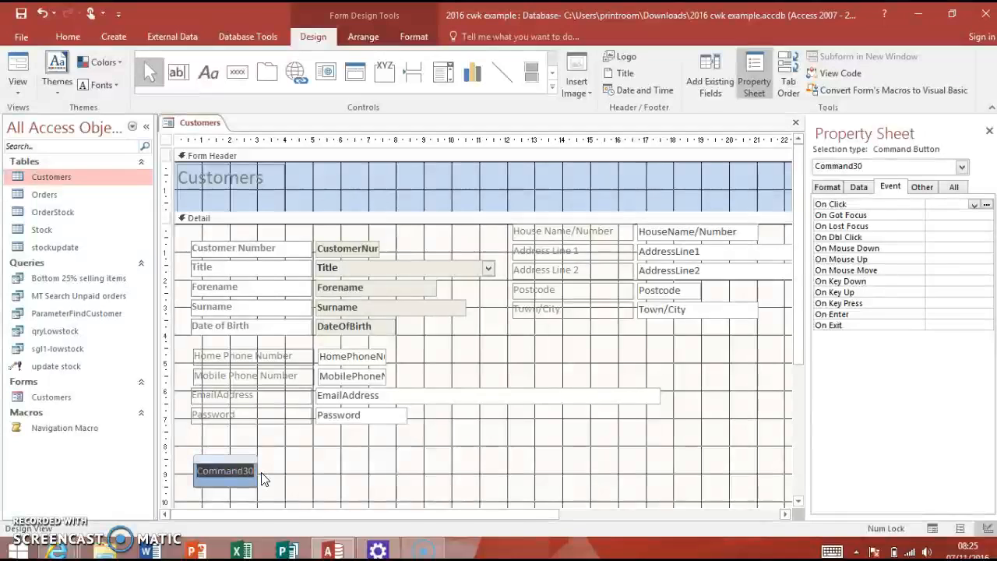
text(Delete)
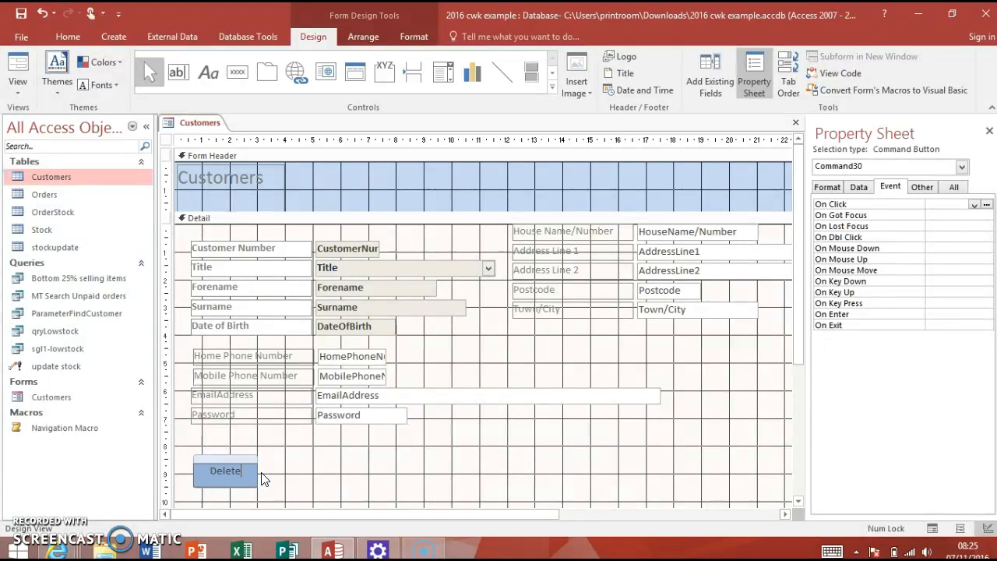
text( Record)
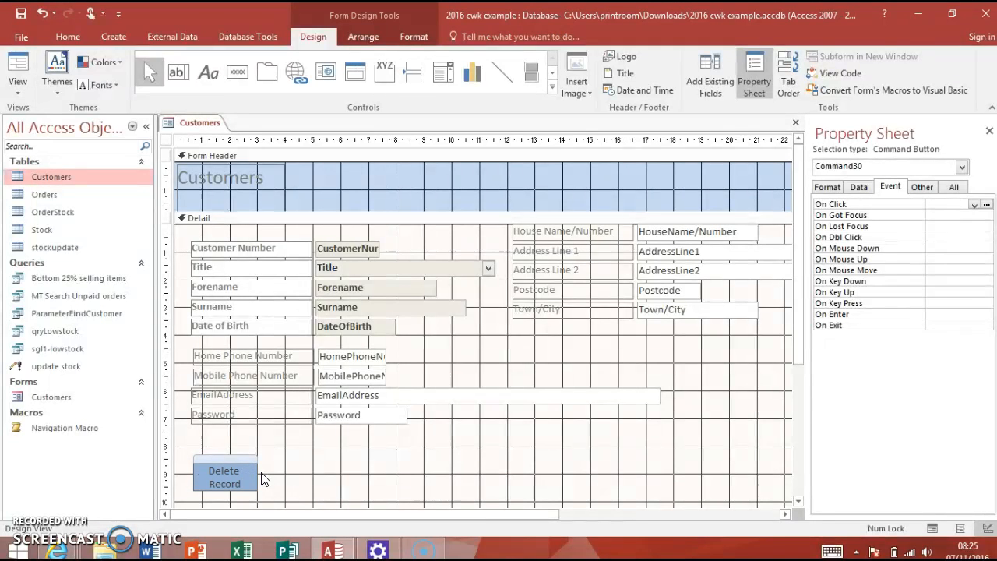
click(285, 444)
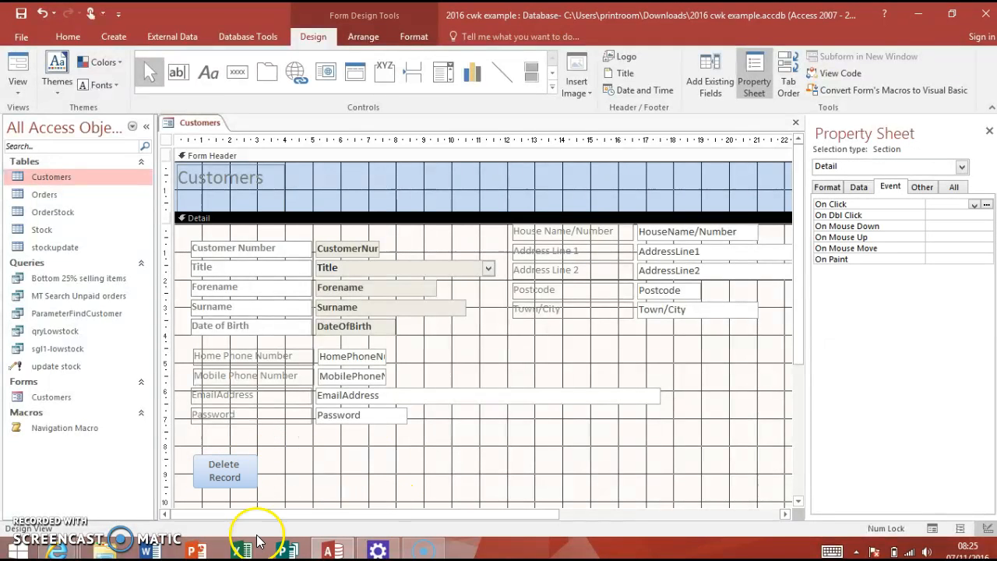
click(232, 485)
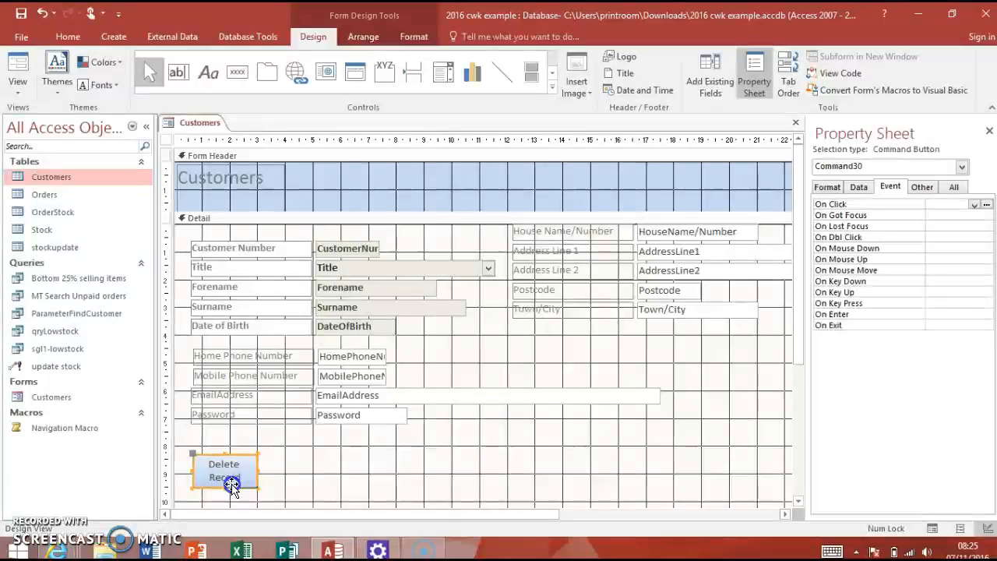
Step: Preview the Customers form in Form View, try out the Delete Record button, and return to Design View
click(17, 74)
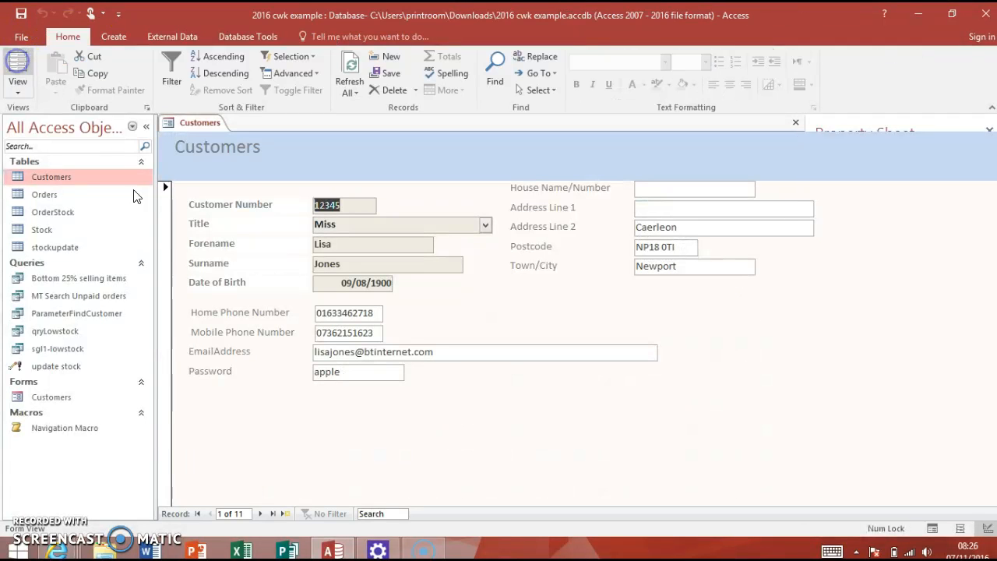
click(205, 433)
click(198, 427)
click(193, 427)
click(196, 427)
click(196, 428)
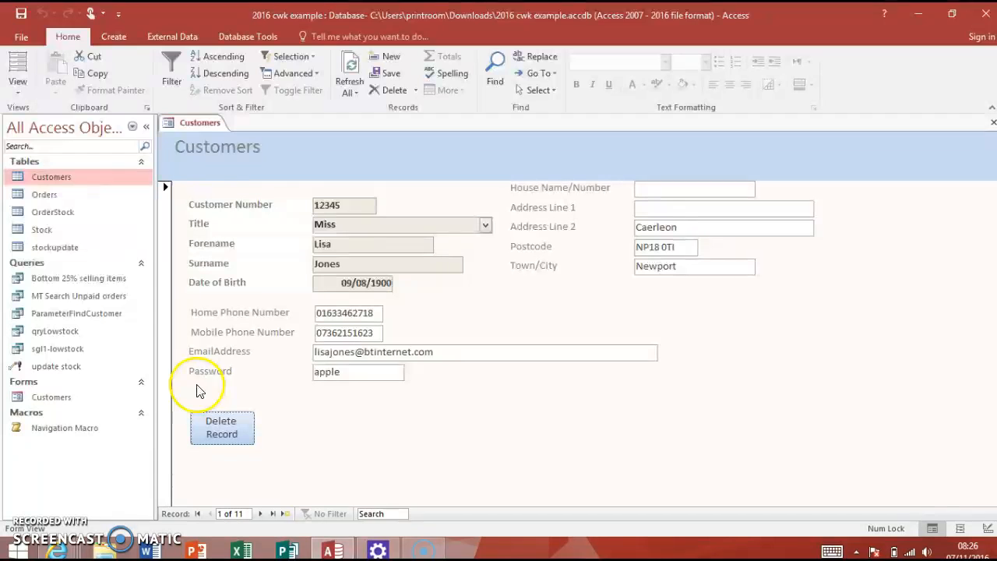
click(22, 85)
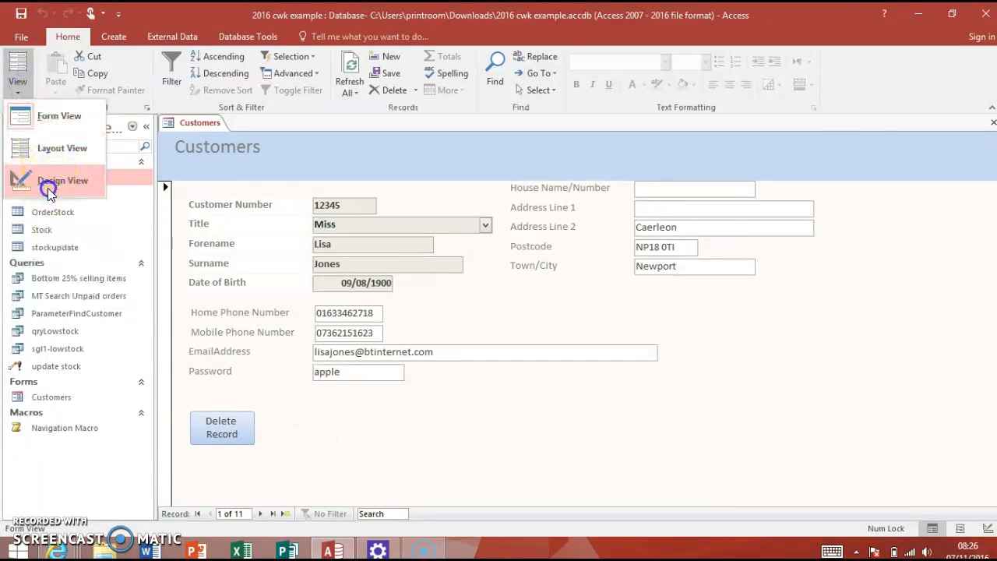
click(48, 181)
Step: Select the Delete Record button, and close and reopen the Property Sheet for it
click(345, 480)
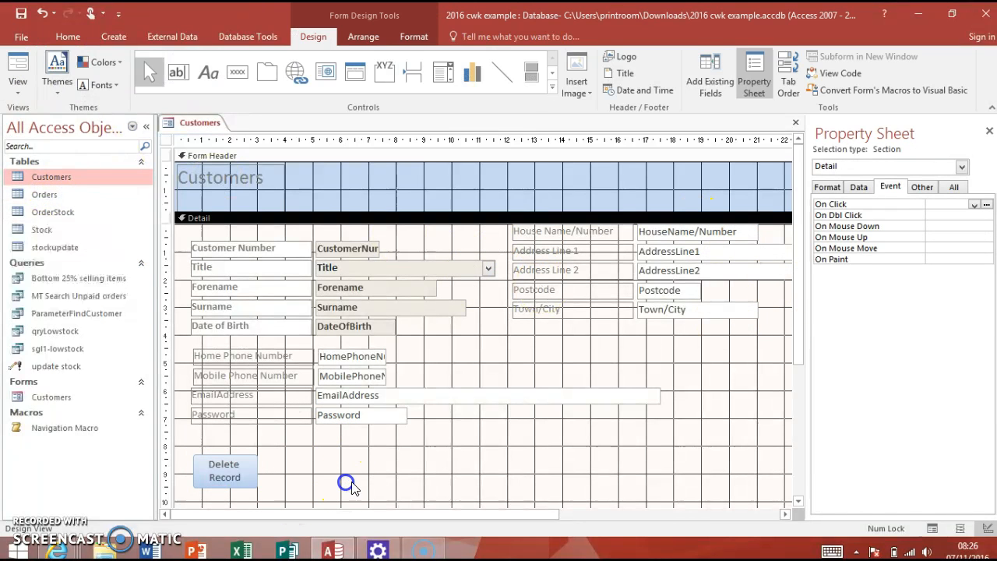
click(230, 472)
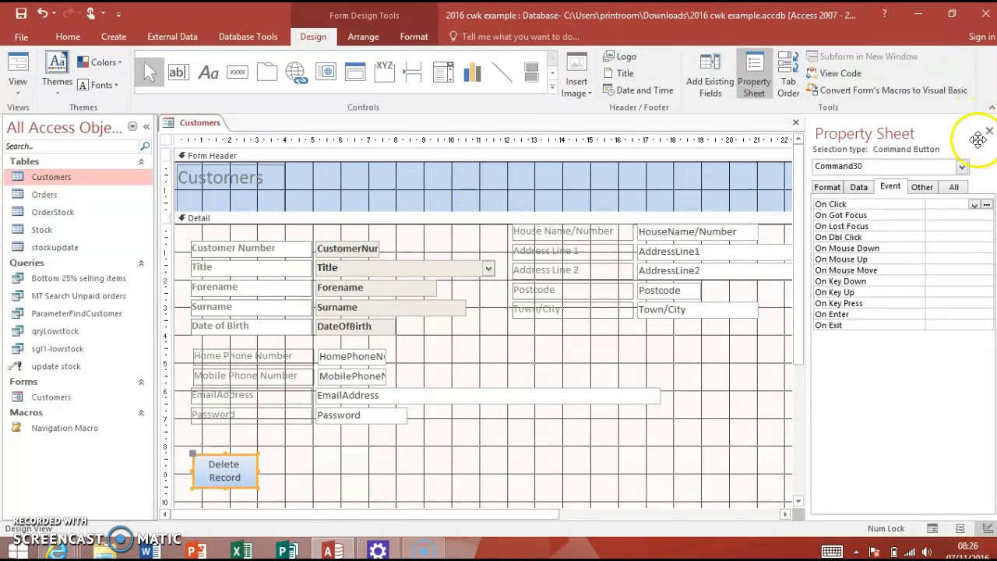
click(989, 131)
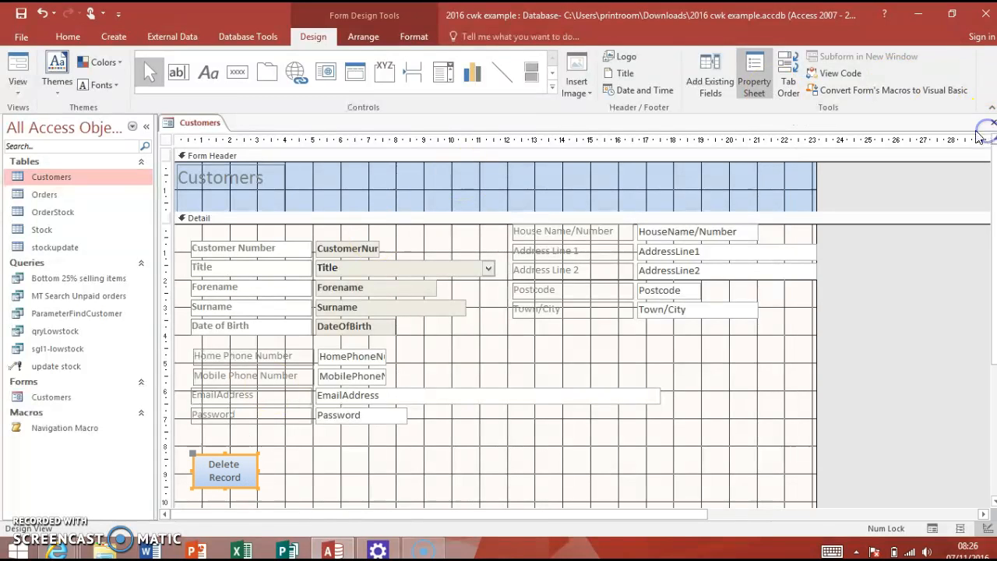
click(753, 75)
click(760, 76)
click(759, 70)
right_click(248, 473)
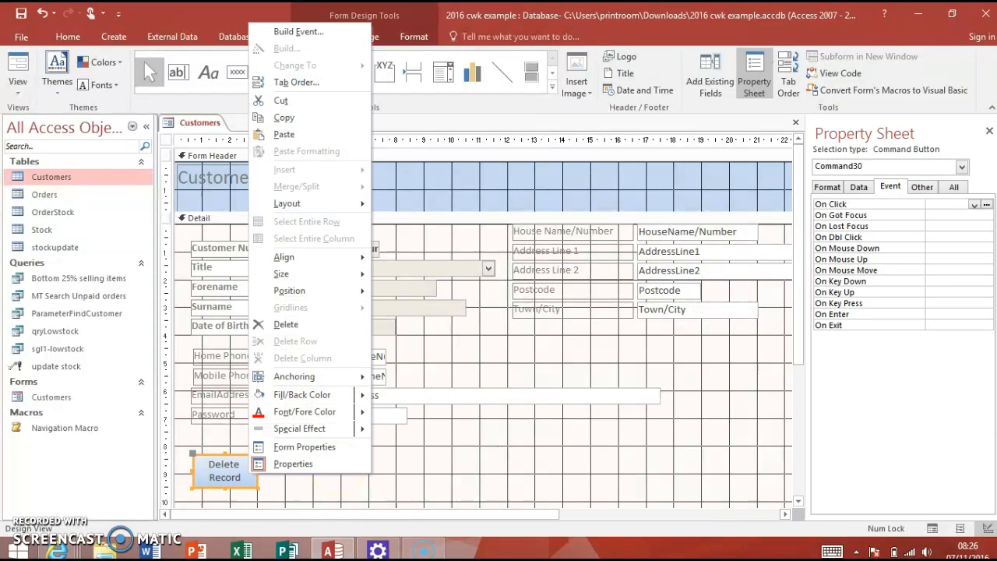
click(614, 468)
click(224, 470)
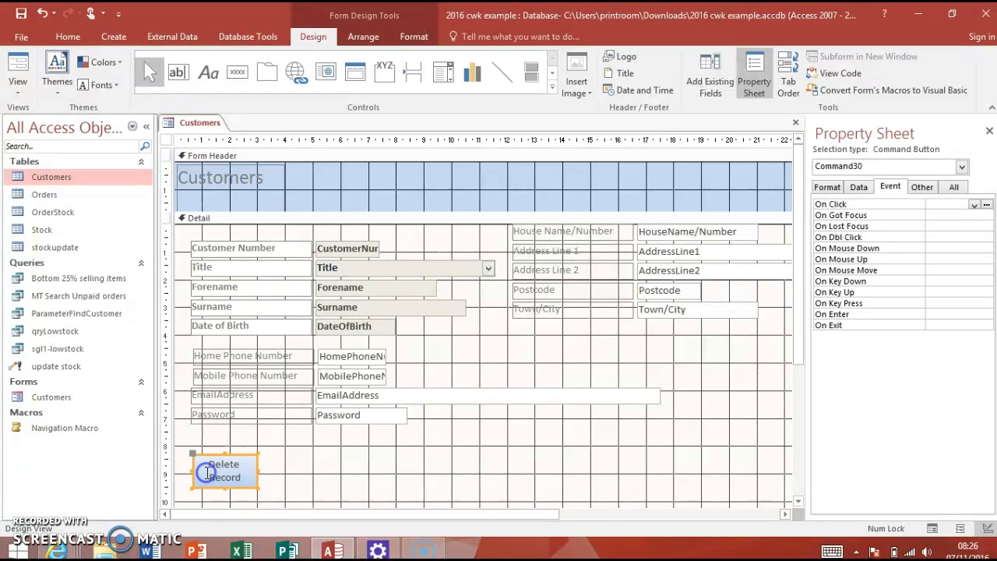
Step: Look through the Delete Record button's Data, Format and Event properties, including the macros offered for On Click
click(859, 187)
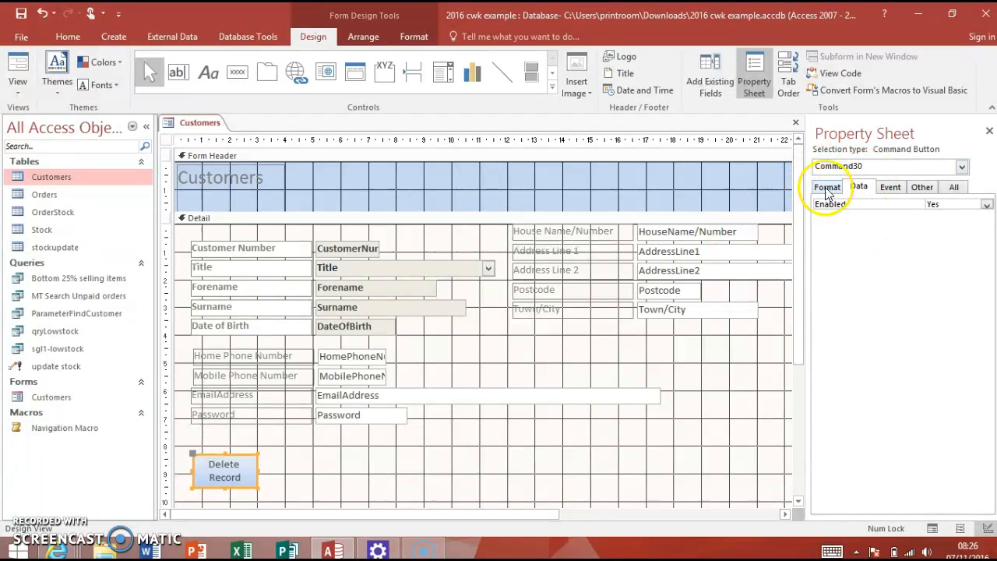
click(827, 190)
click(890, 188)
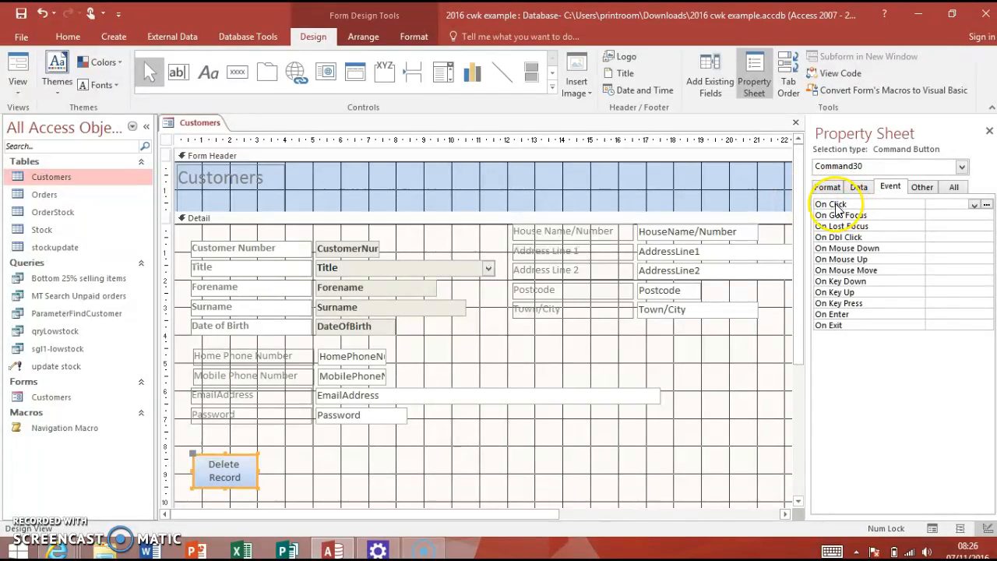
click(974, 204)
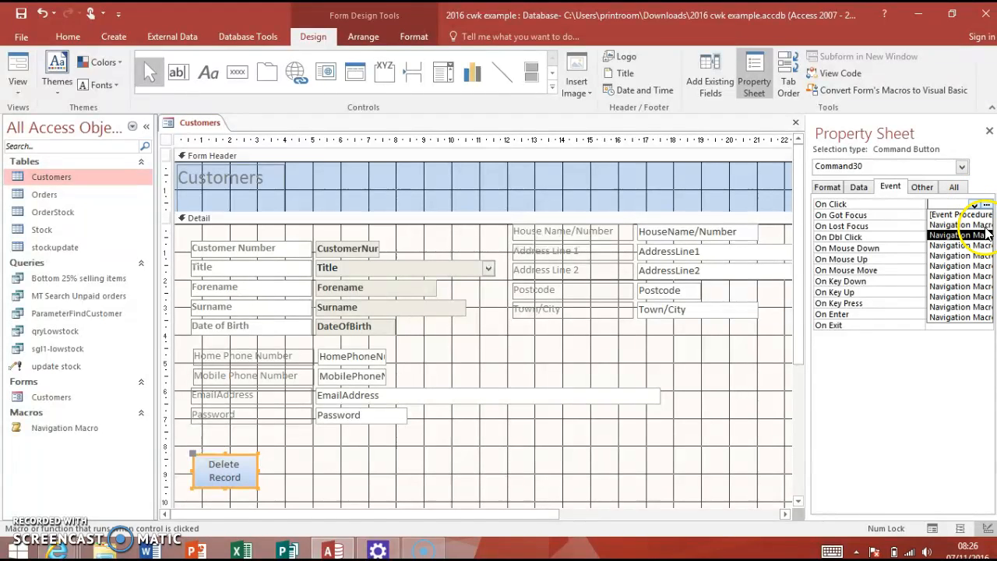
click(958, 137)
click(966, 216)
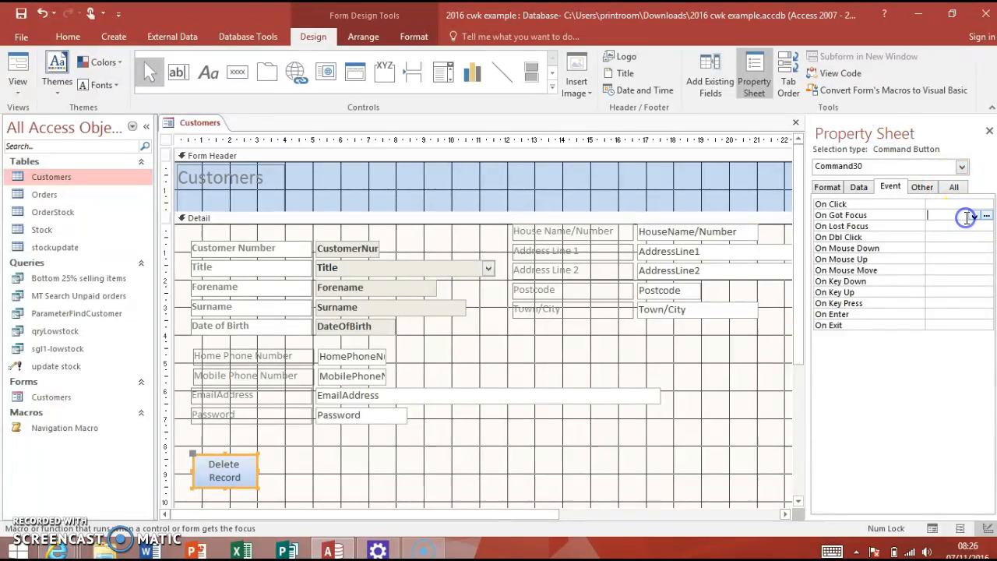
Step: Open the choice of builders for the Delete Record button's On Click event and dismiss it without choosing one
click(946, 204)
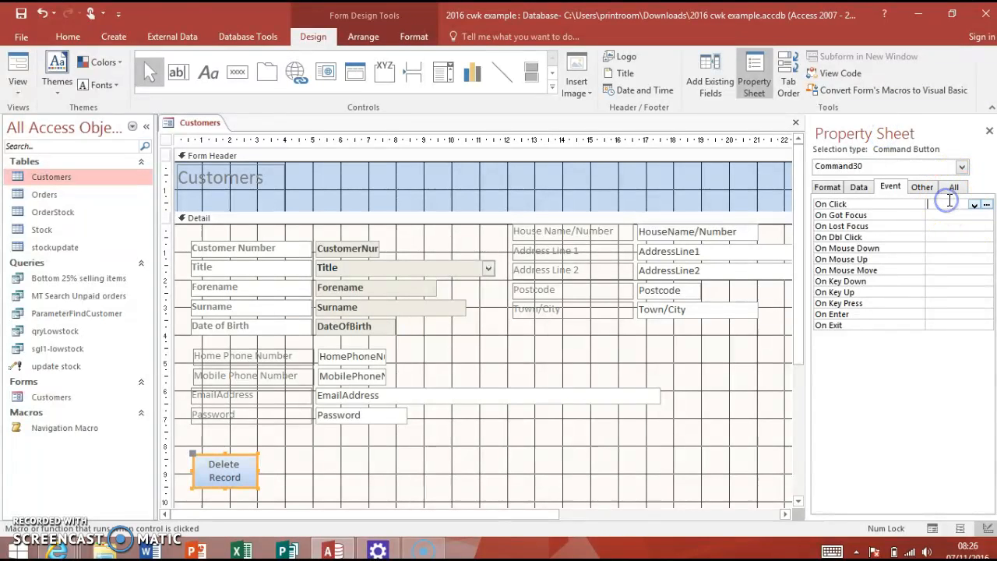
click(987, 205)
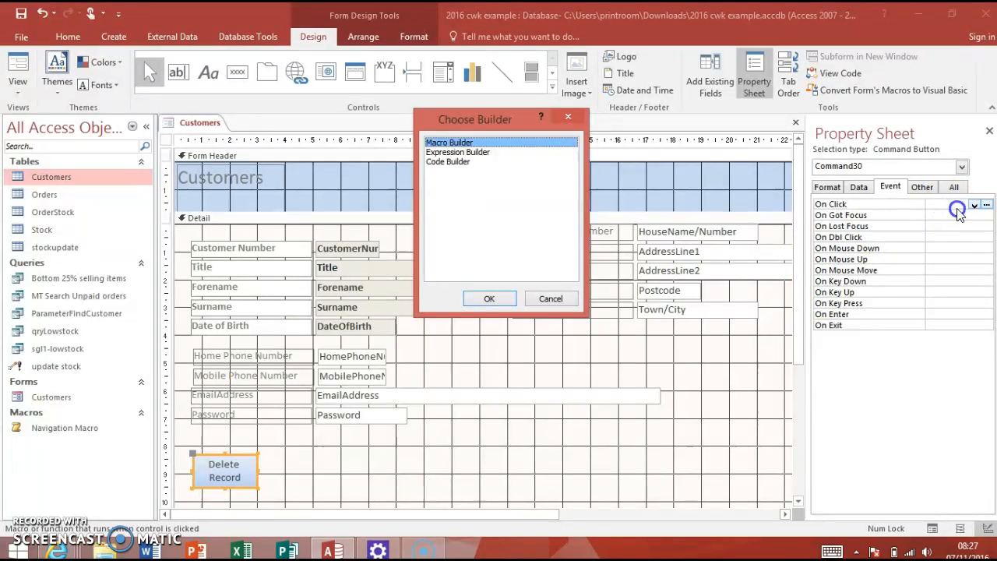
click(570, 304)
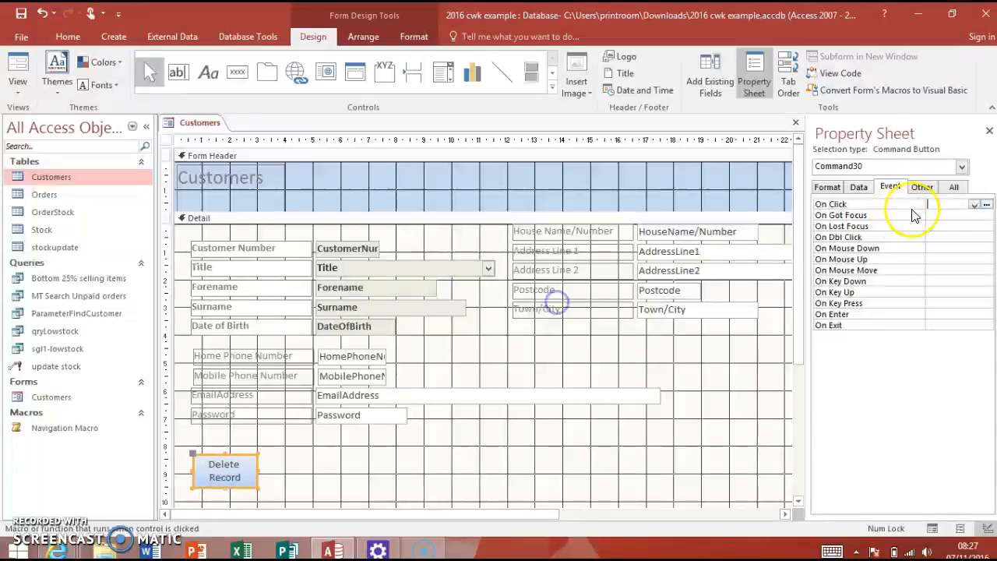
Step: Shrink the database window and look through the macros offered for the Delete Record button's On Click event
click(974, 205)
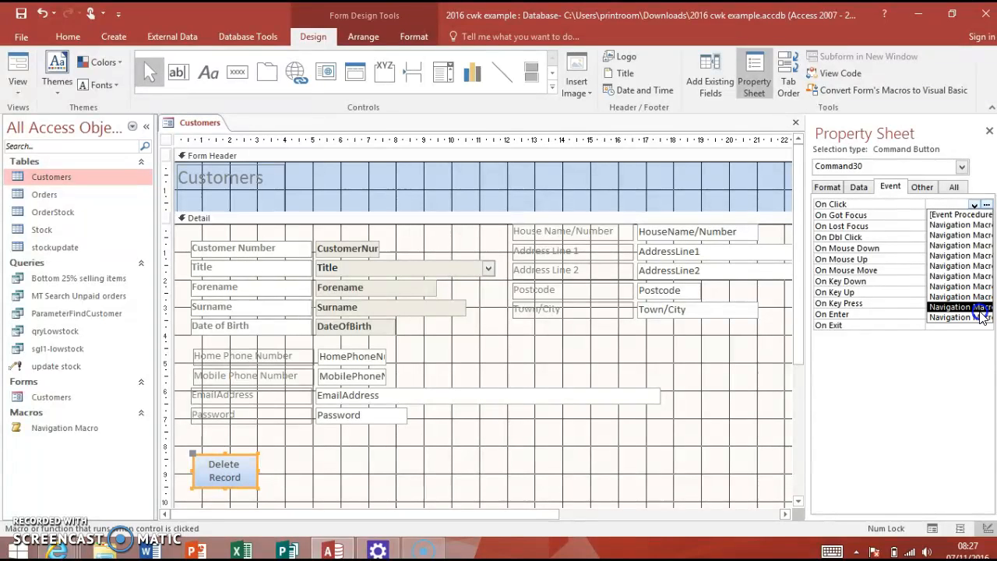
click(156, 17)
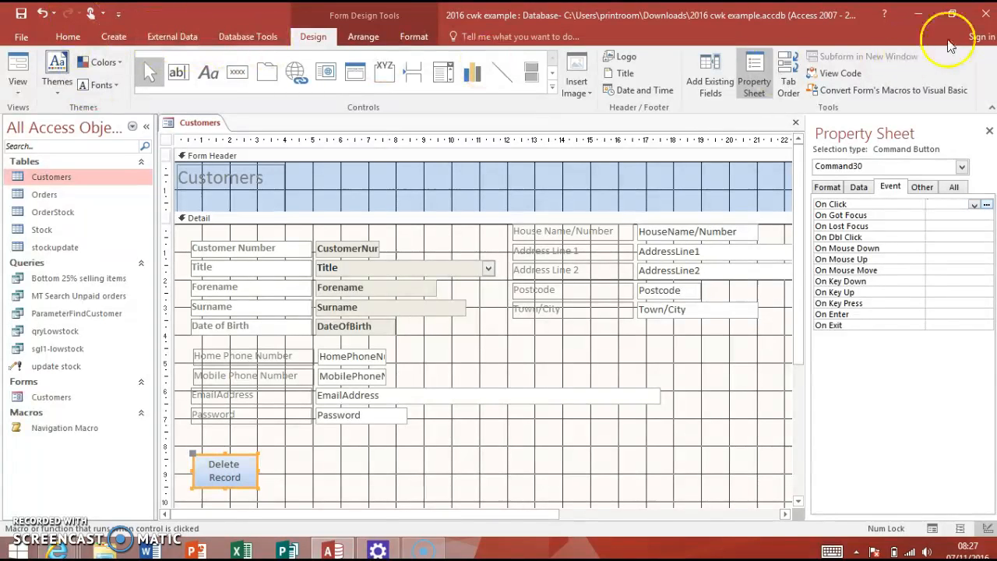
click(952, 14)
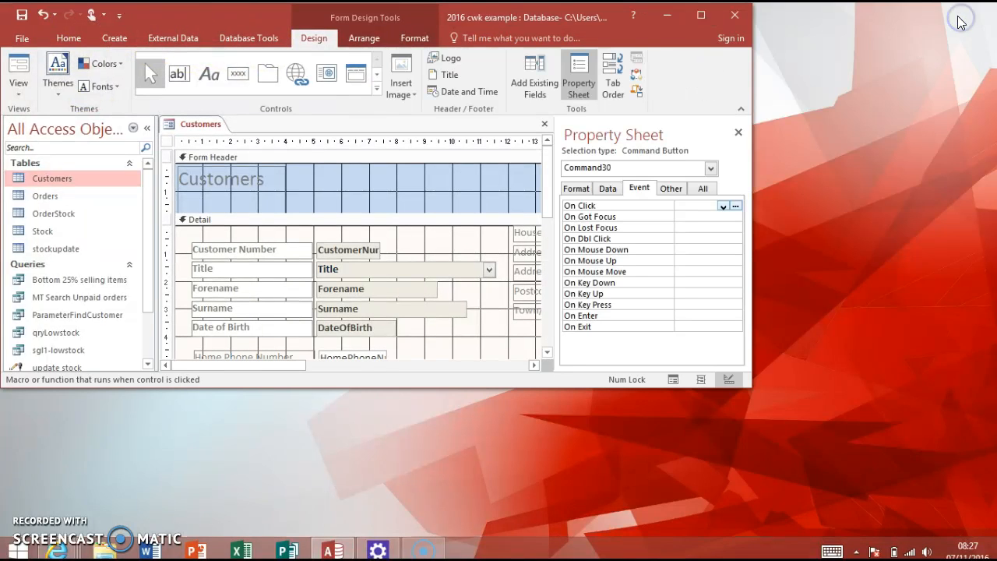
click(722, 207)
click(750, 209)
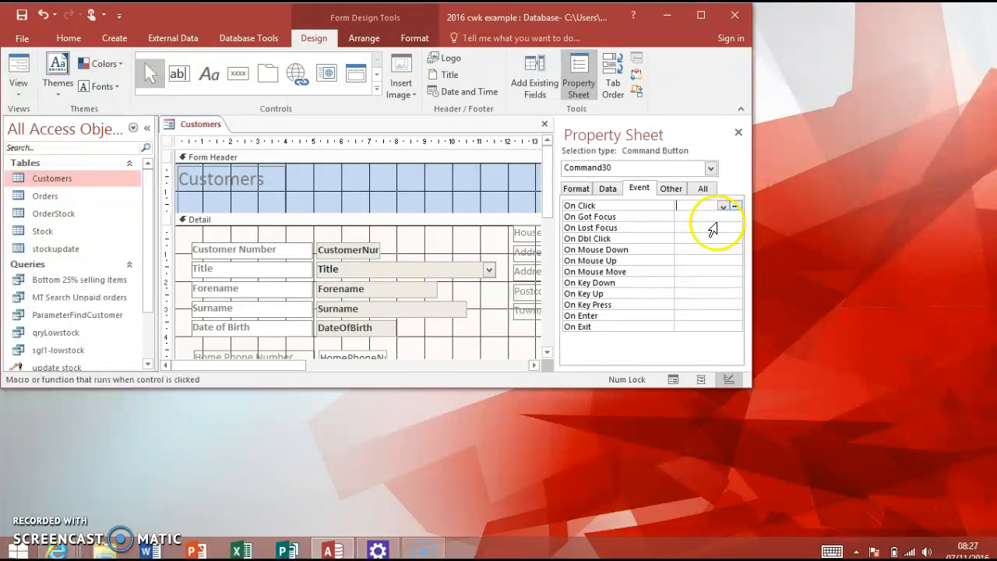
click(721, 206)
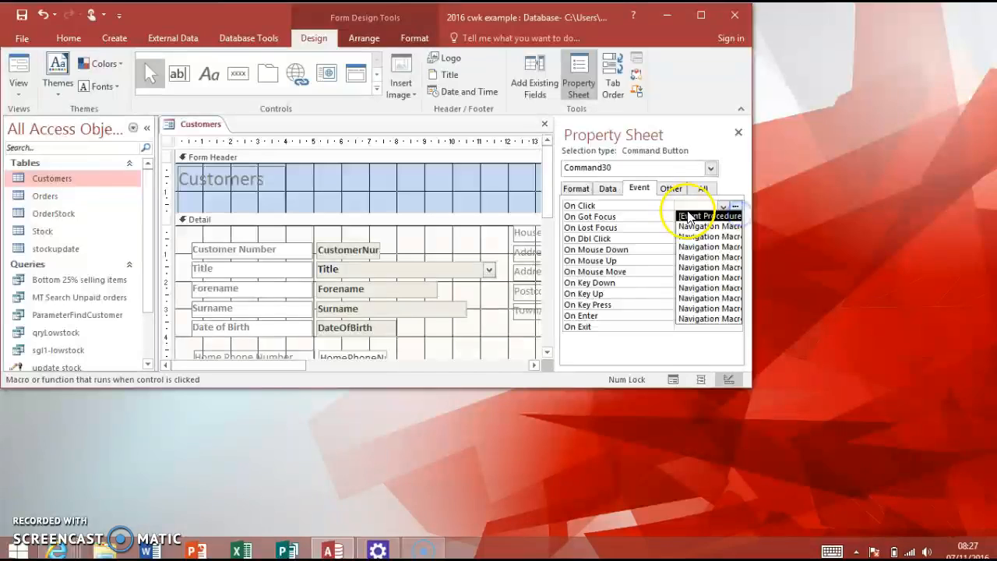
right_click(689, 209)
click(728, 232)
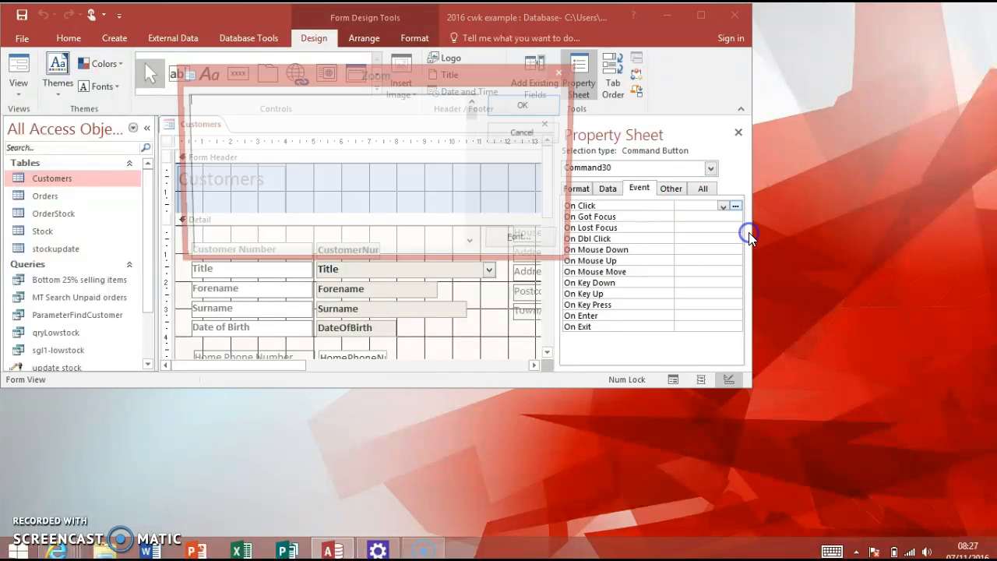
click(526, 134)
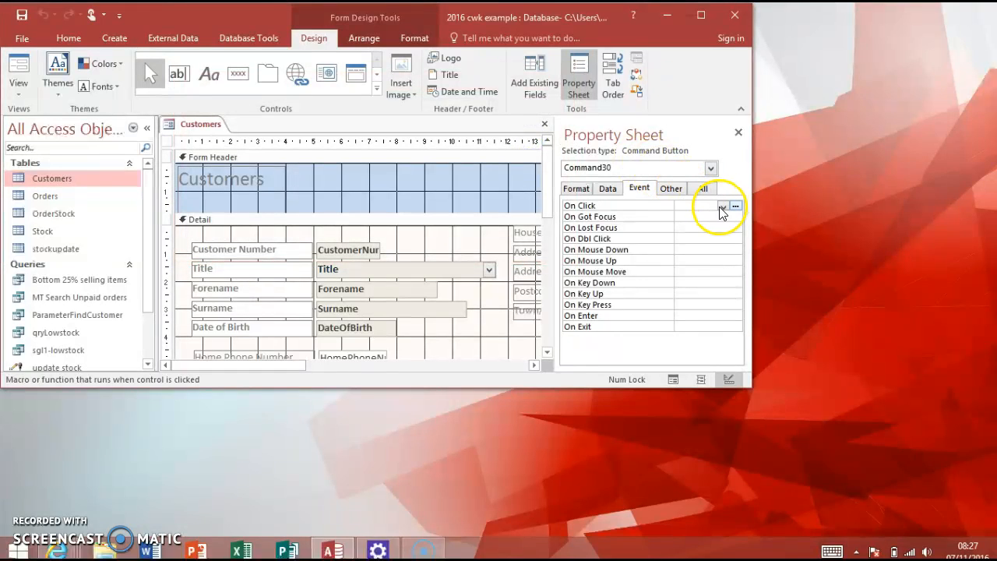
Step: Try one of the Navigation Macro submacros as the button's On Click action and read its full name
click(723, 207)
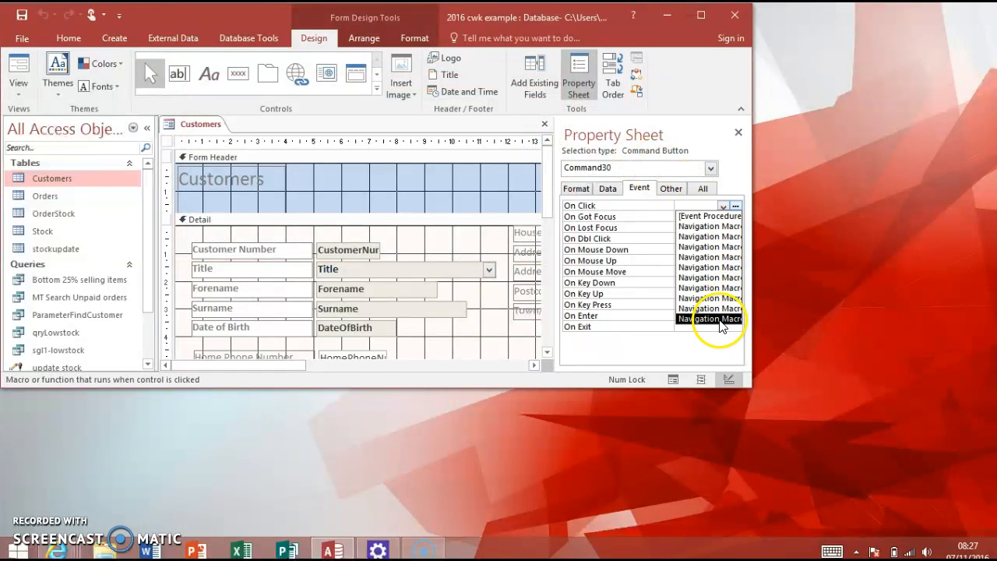
click(680, 300)
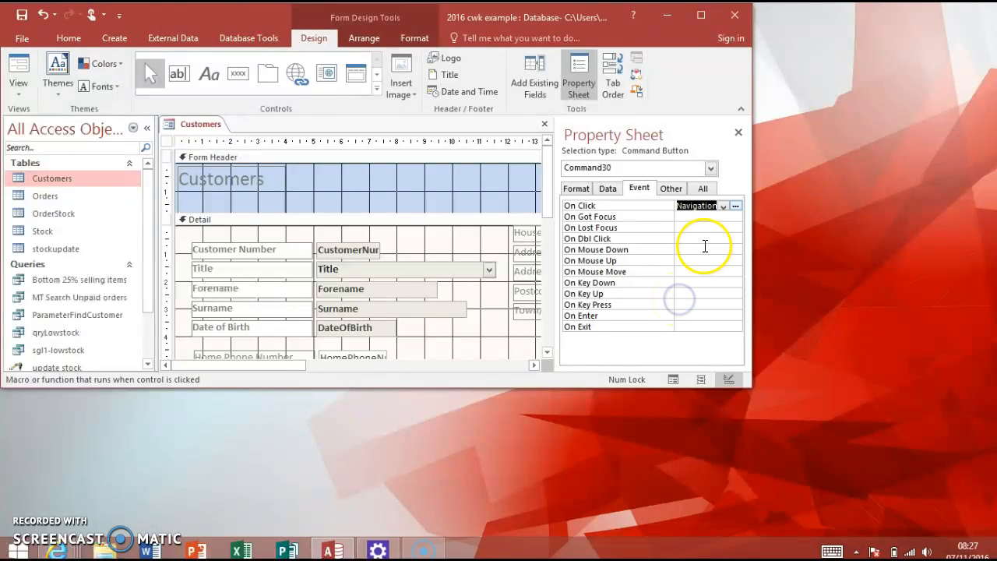
click(696, 204)
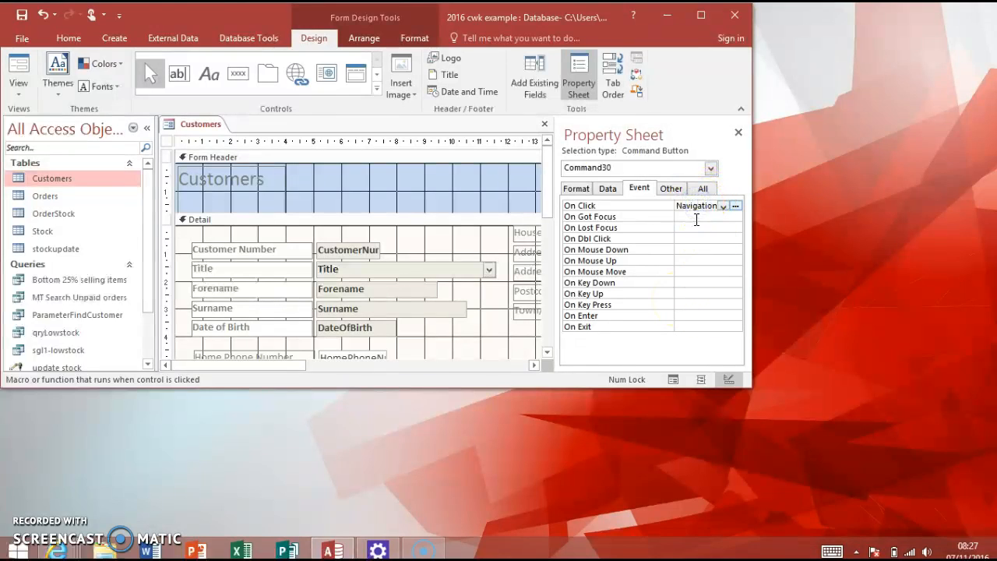
click(693, 218)
click(683, 205)
drag(684, 208, 651, 208)
Step: Try the Navigation Macro's Print Record and Save Record submacros as the button's On Click action
click(724, 207)
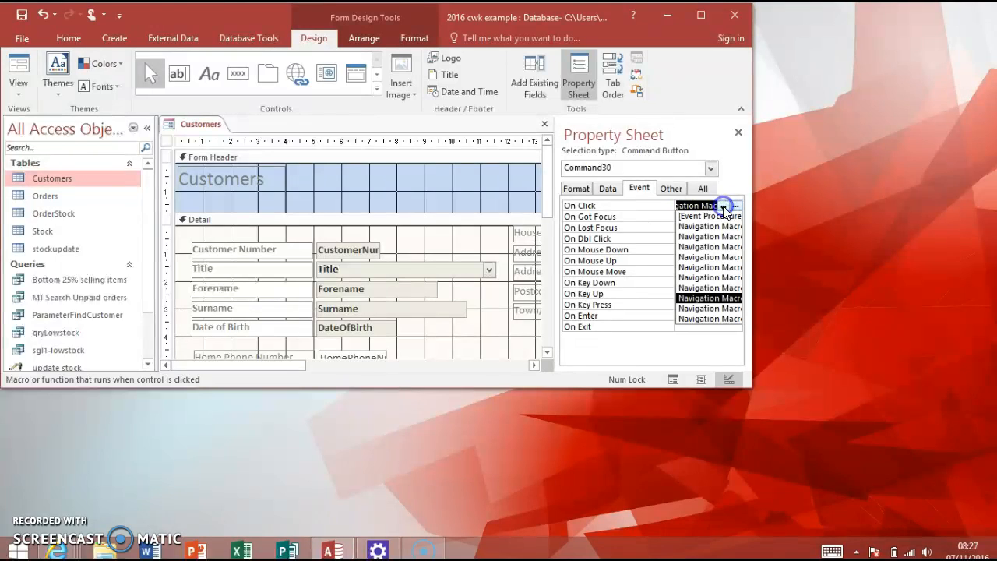
click(720, 314)
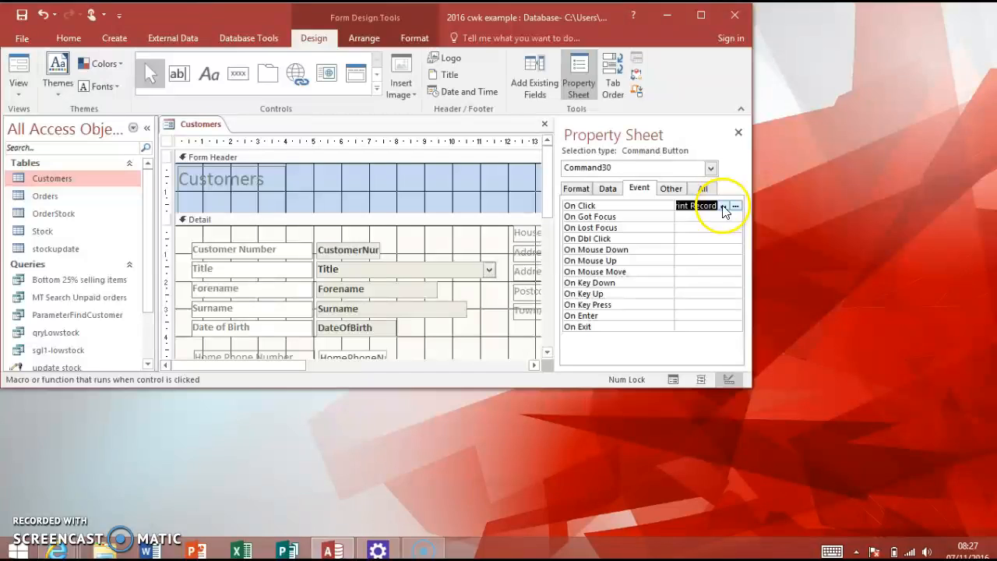
click(724, 207)
click(697, 319)
click(695, 205)
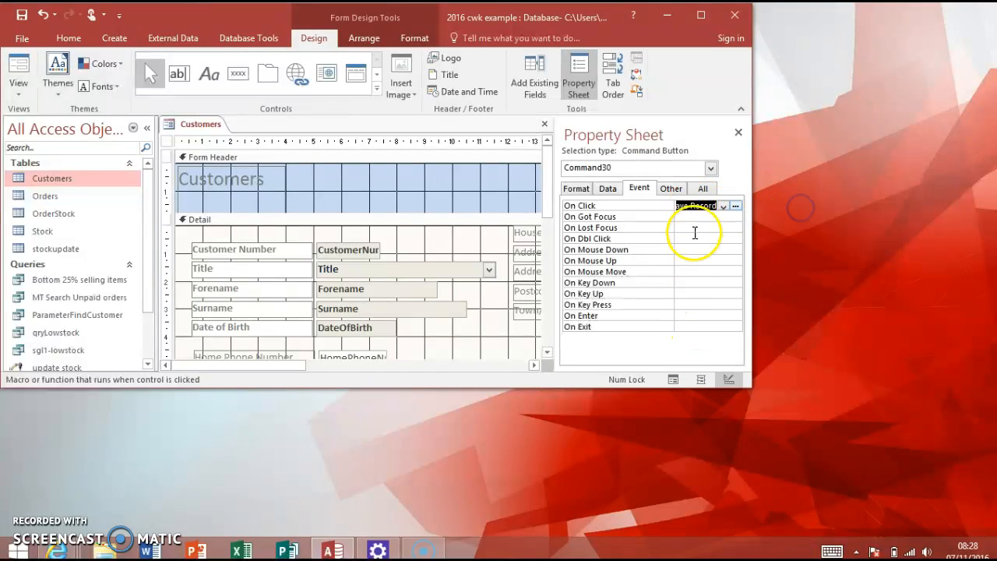
Step: Set the button's On Click event to the Navigation Macro's New Record submacro and maximise the database window
click(723, 205)
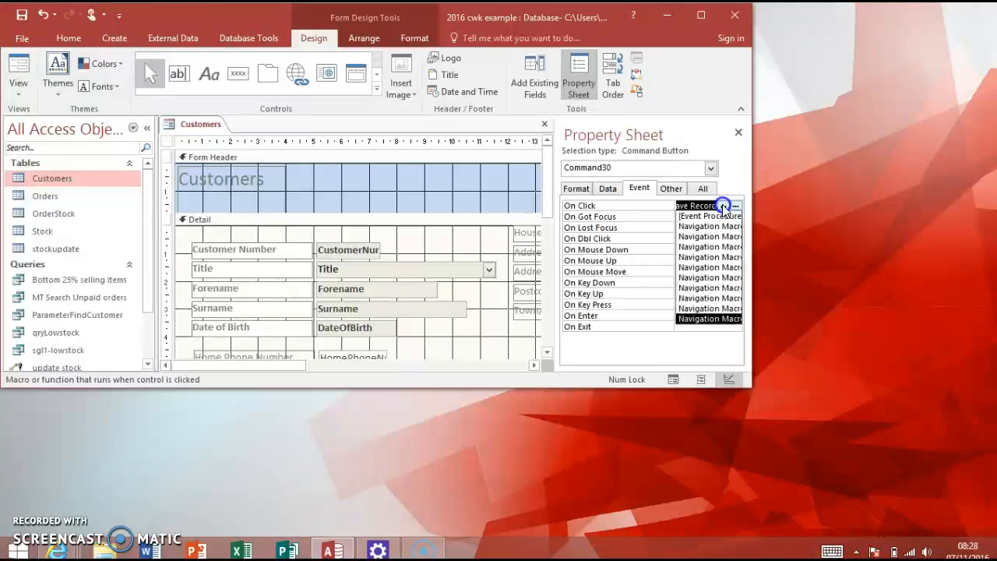
click(709, 275)
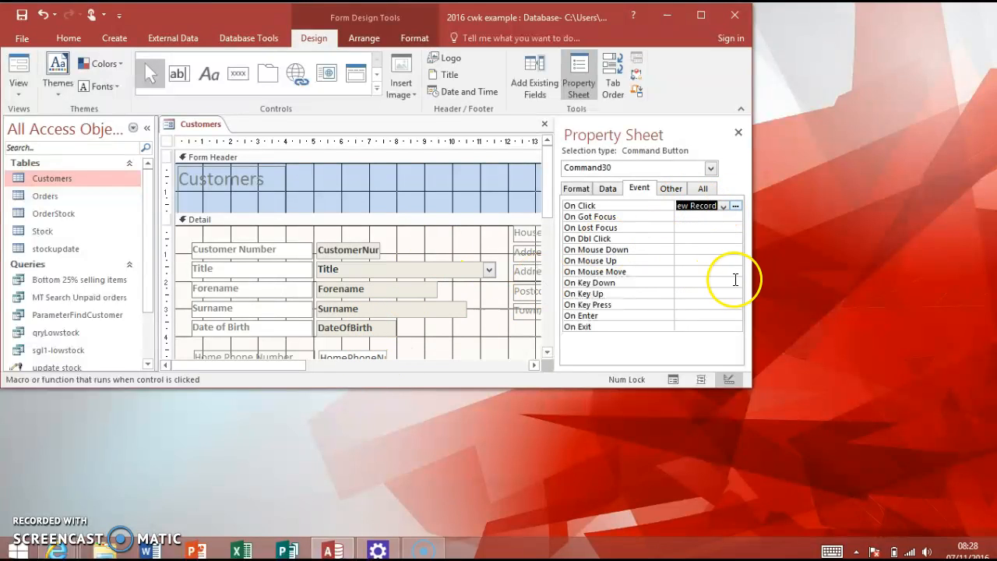
click(705, 216)
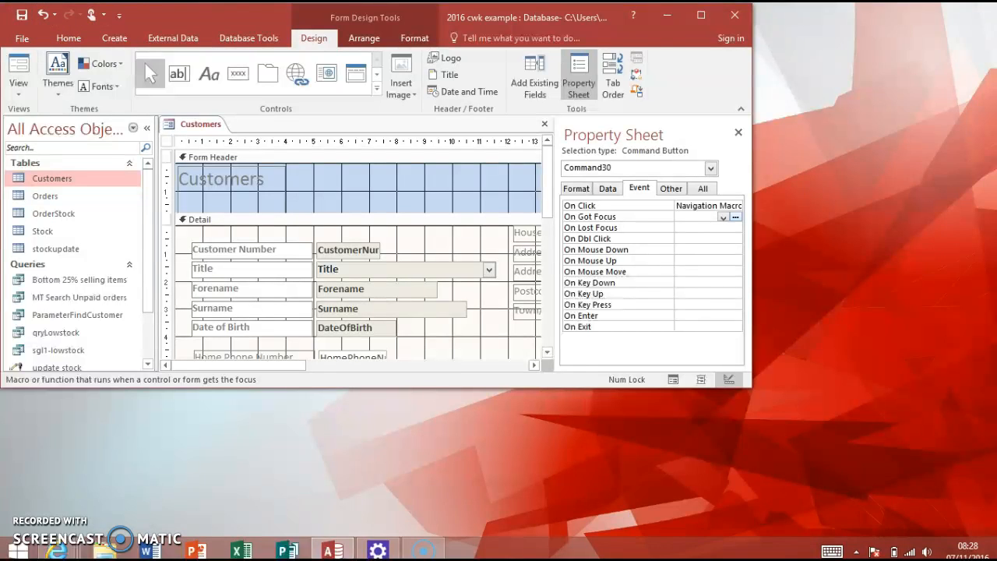
click(700, 15)
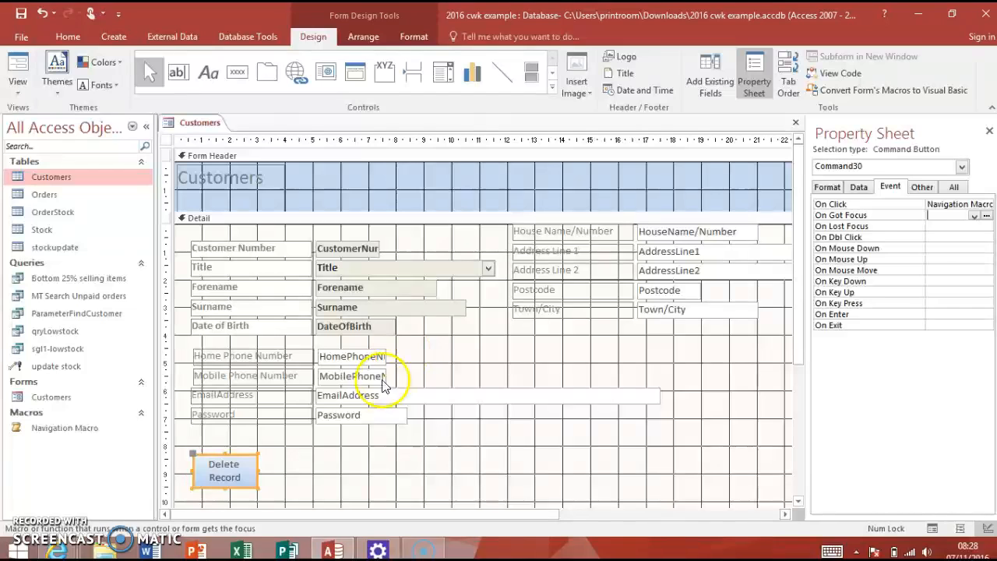
Step: Change the Delete Record button's caption to NewRecord
double_click(212, 467)
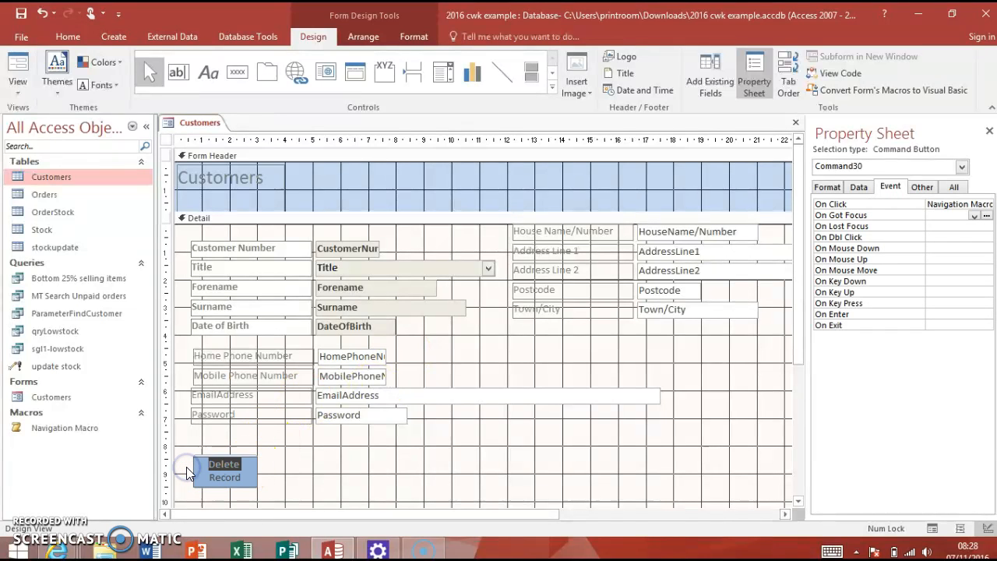
text(N)
key(Return)
click(202, 489)
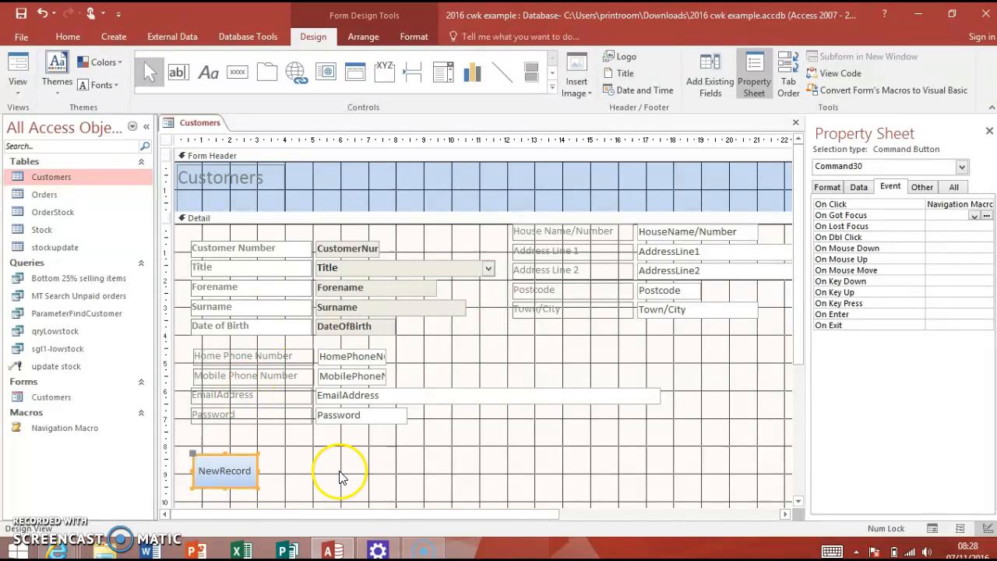
Step: Open the Navigation Macro in Design View, look through its submacros and their commands, and close it
right_click(73, 433)
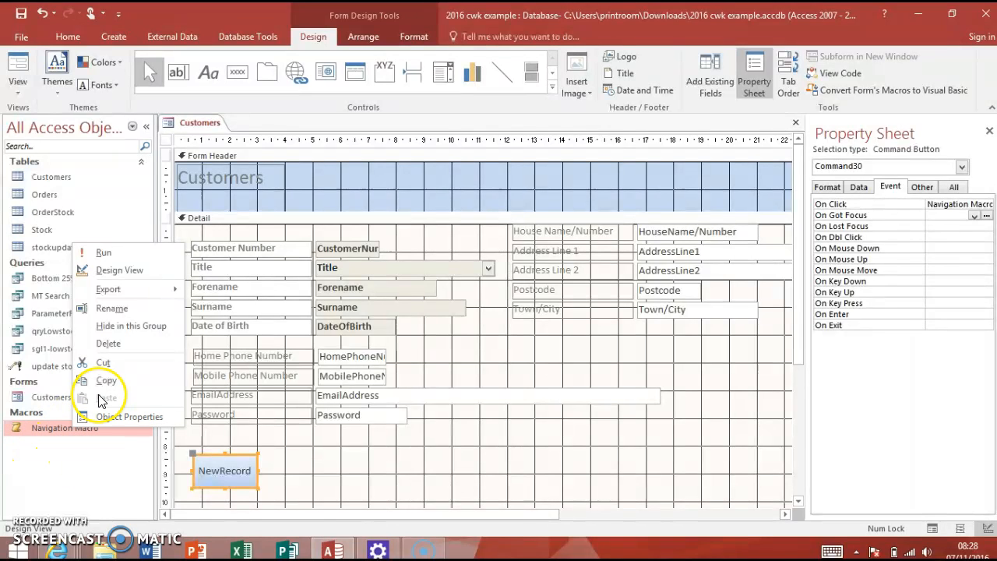
click(98, 285)
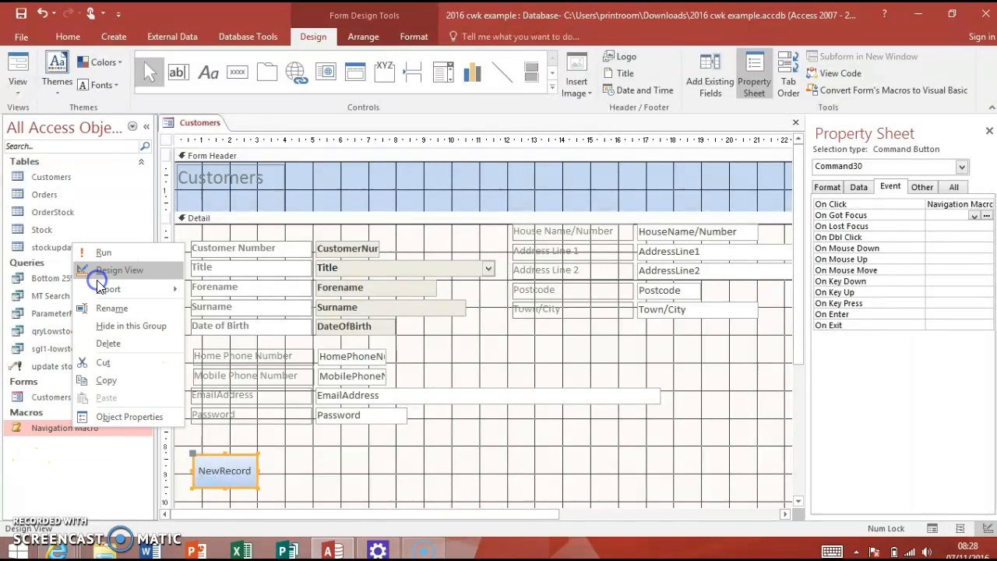
click(124, 269)
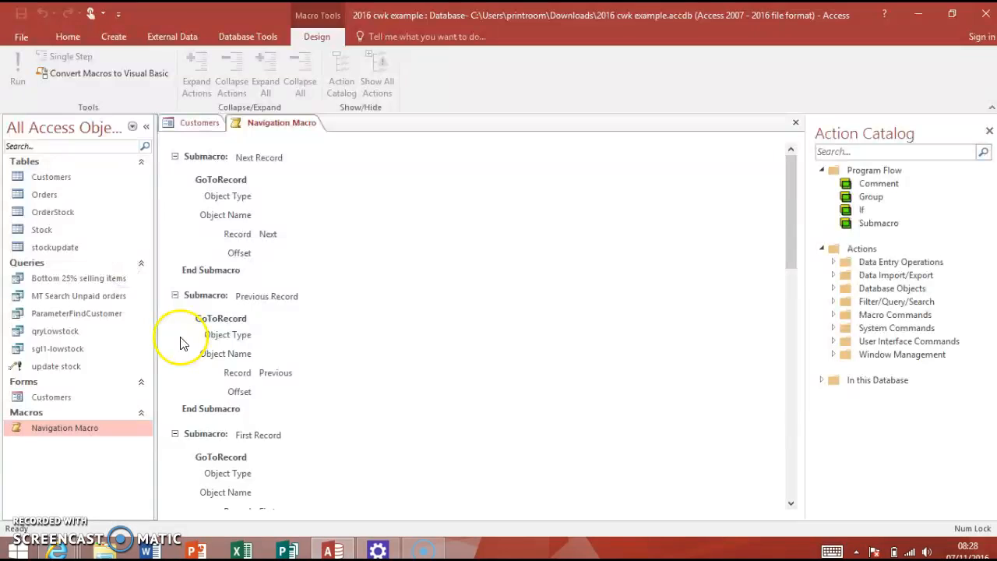
drag(792, 176, 777, 450)
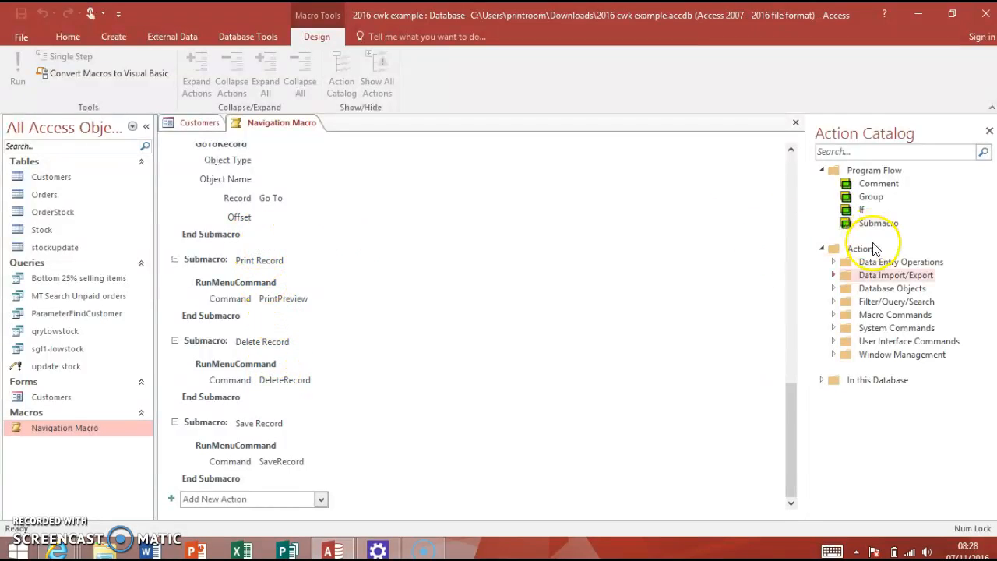
mouse_move(786, 413)
mouse_down()
mouse_move(788, 385)
mouse_move(789, 408)
mouse_move(790, 399)
mouse_up()
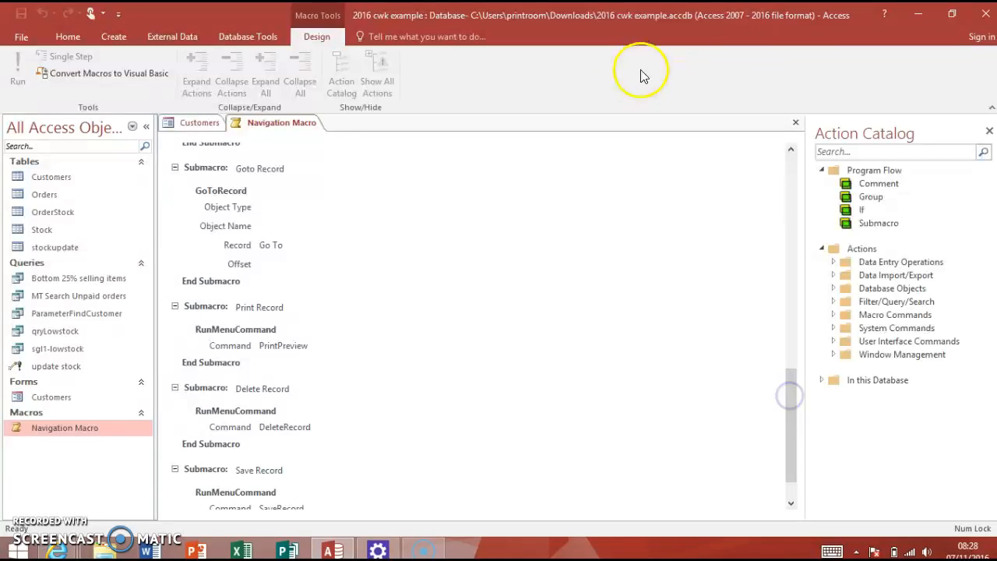
right_click(282, 127)
click(320, 151)
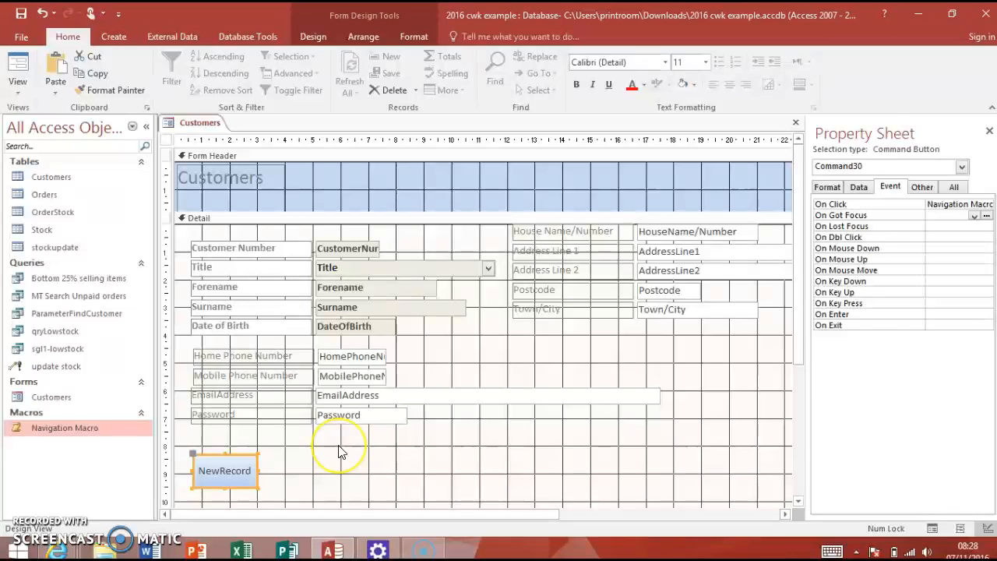
Step: Preview the Customers form in Form View and test the NewRecord button
click(14, 63)
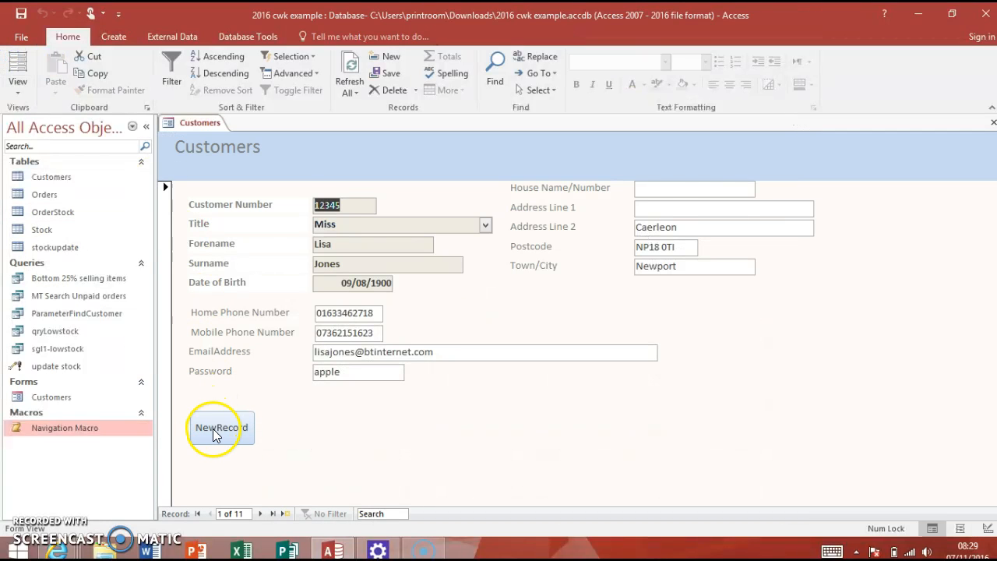
click(212, 428)
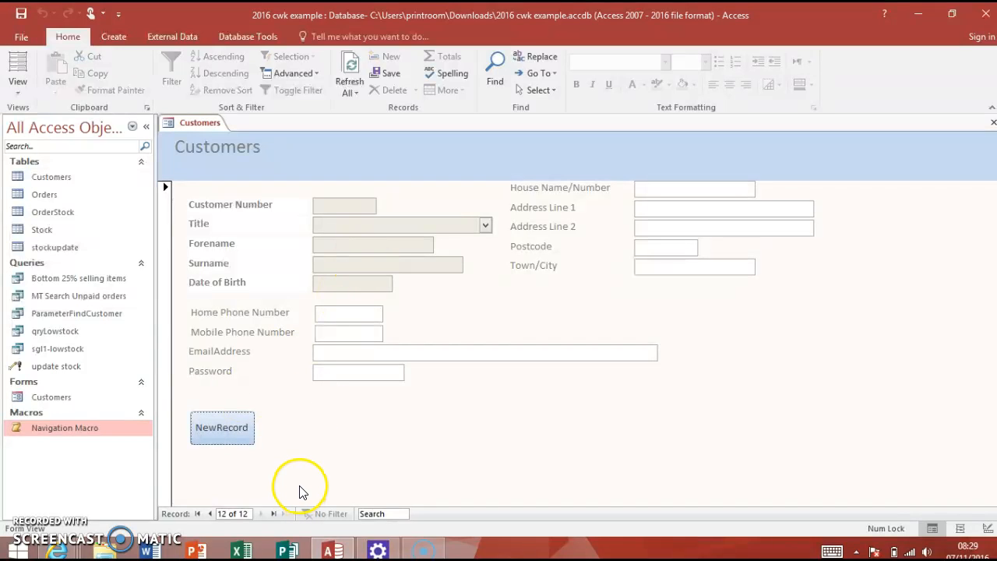